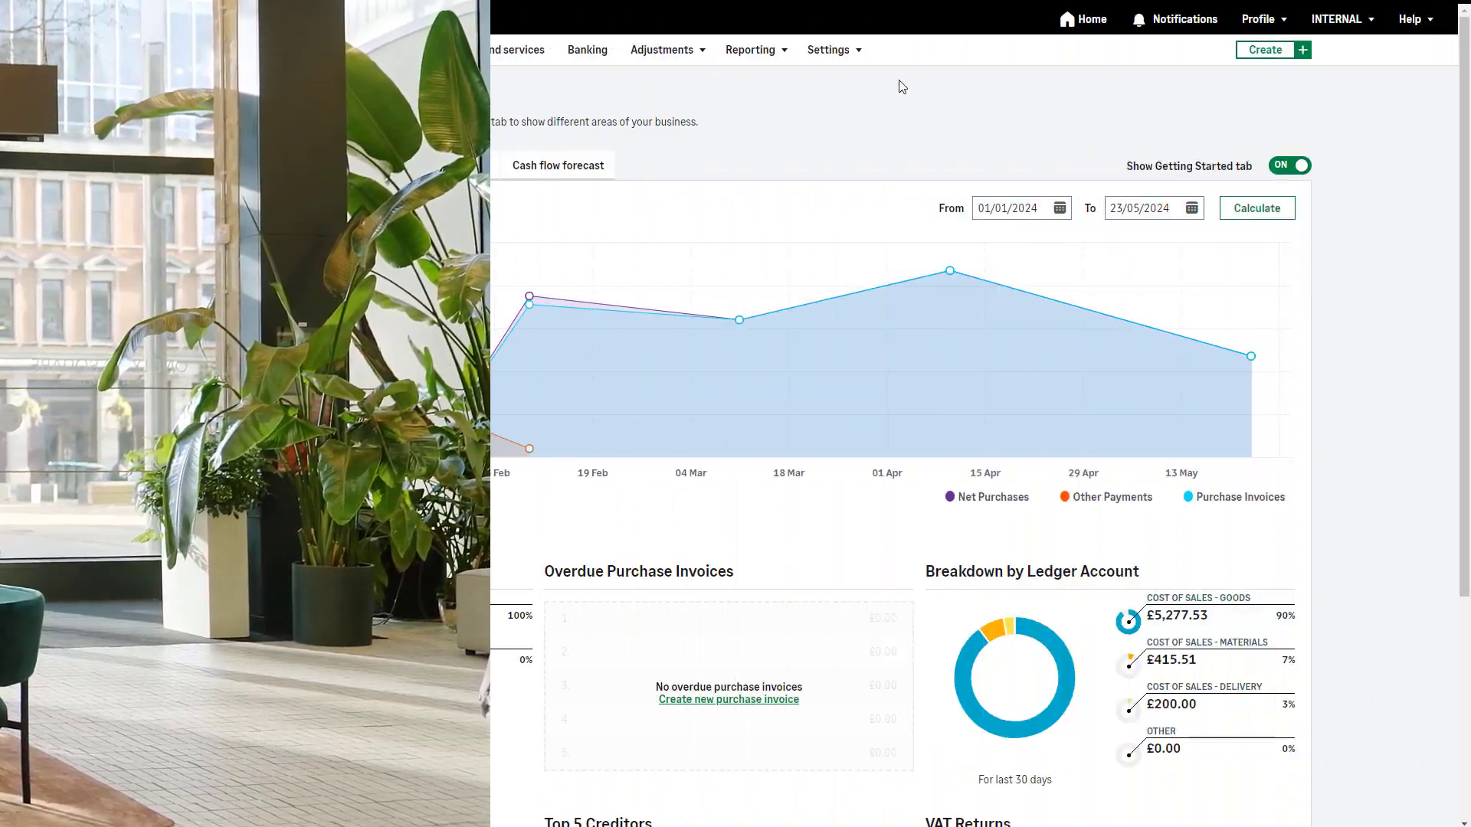
Open the Financial budgets page under Business settings, which shows no budgets yet.
mouse_move(865, 57)
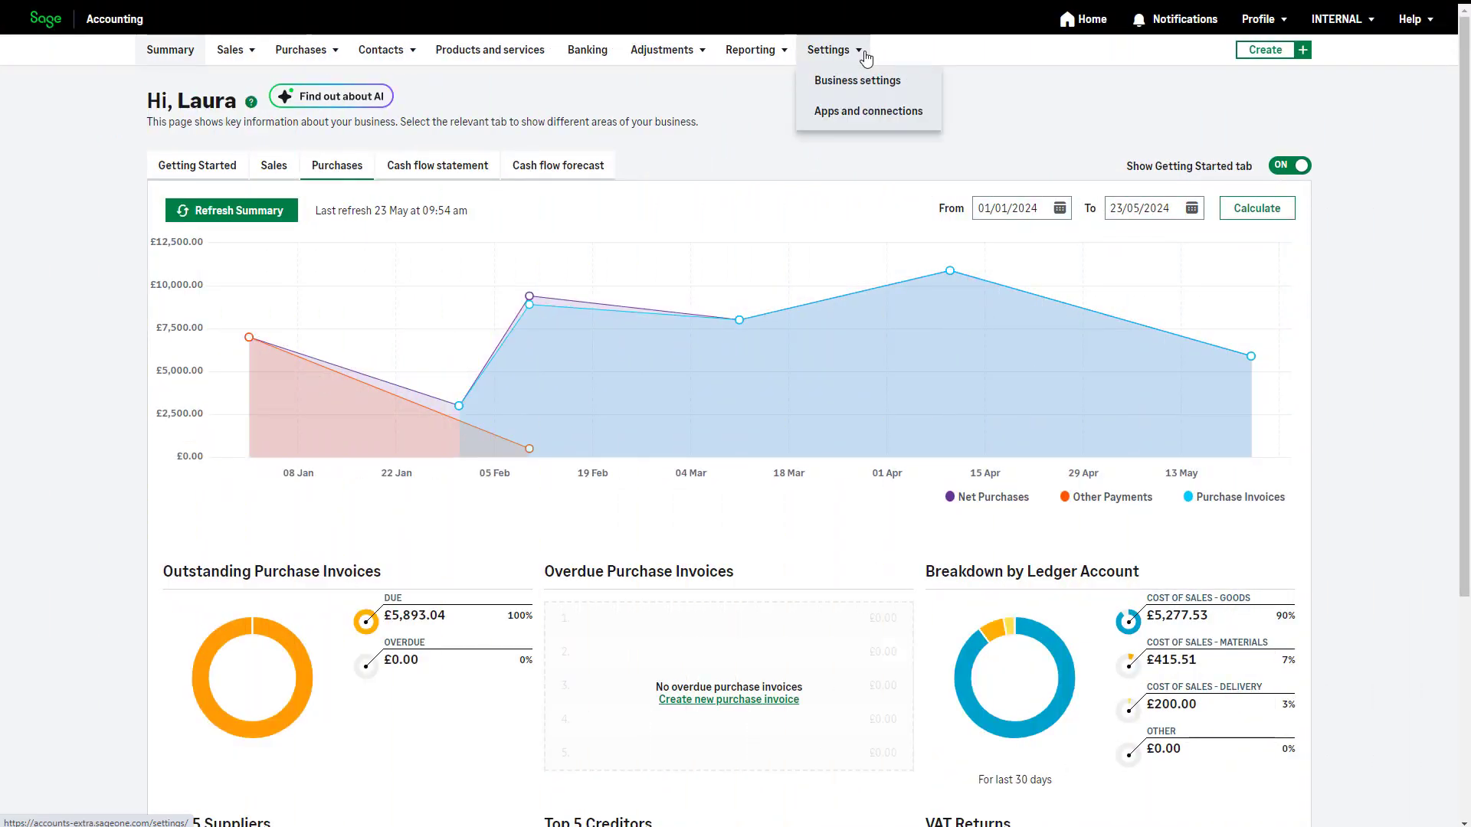
left_click(887, 87)
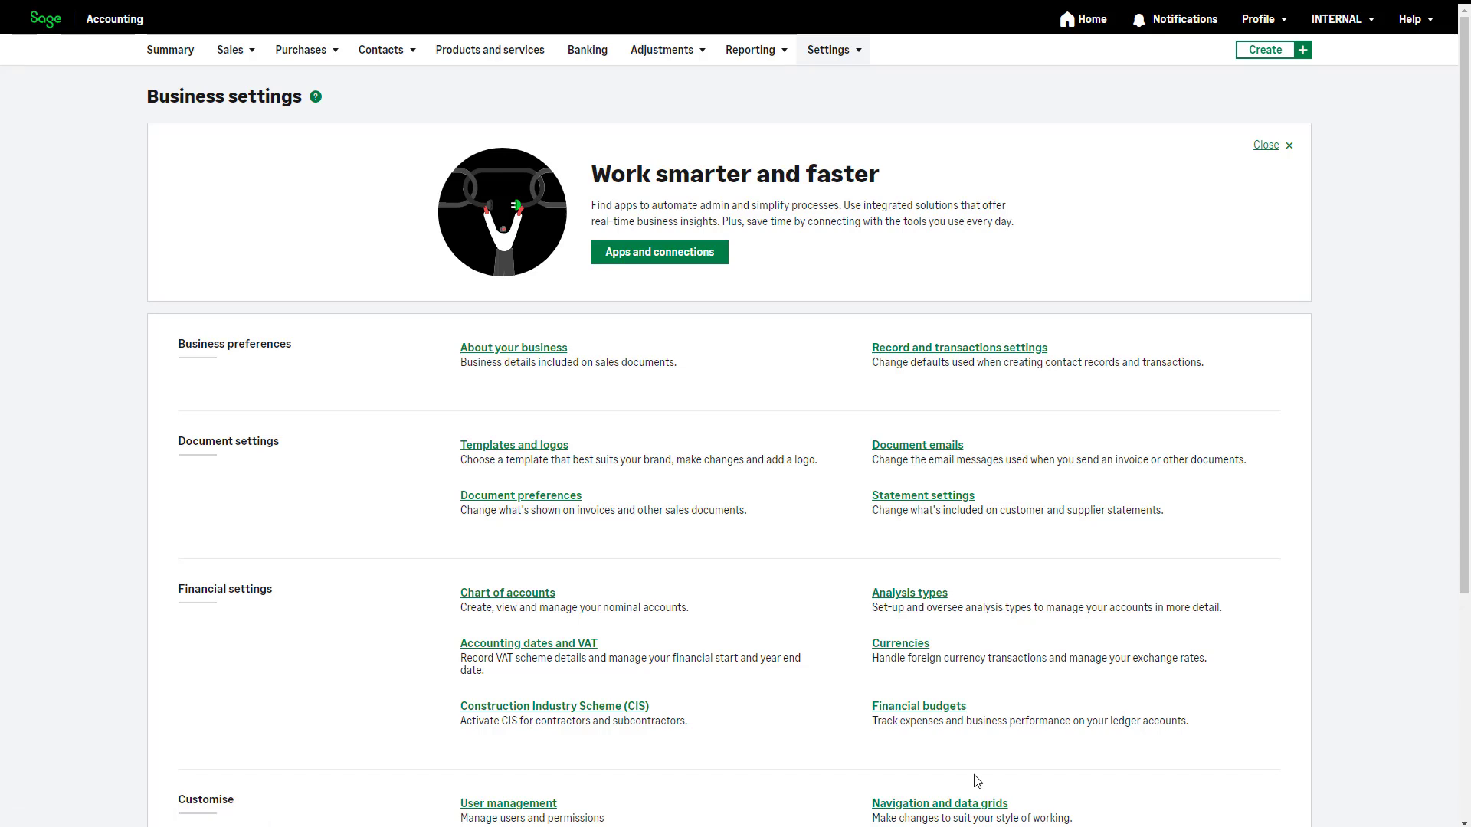
left_click(938, 713)
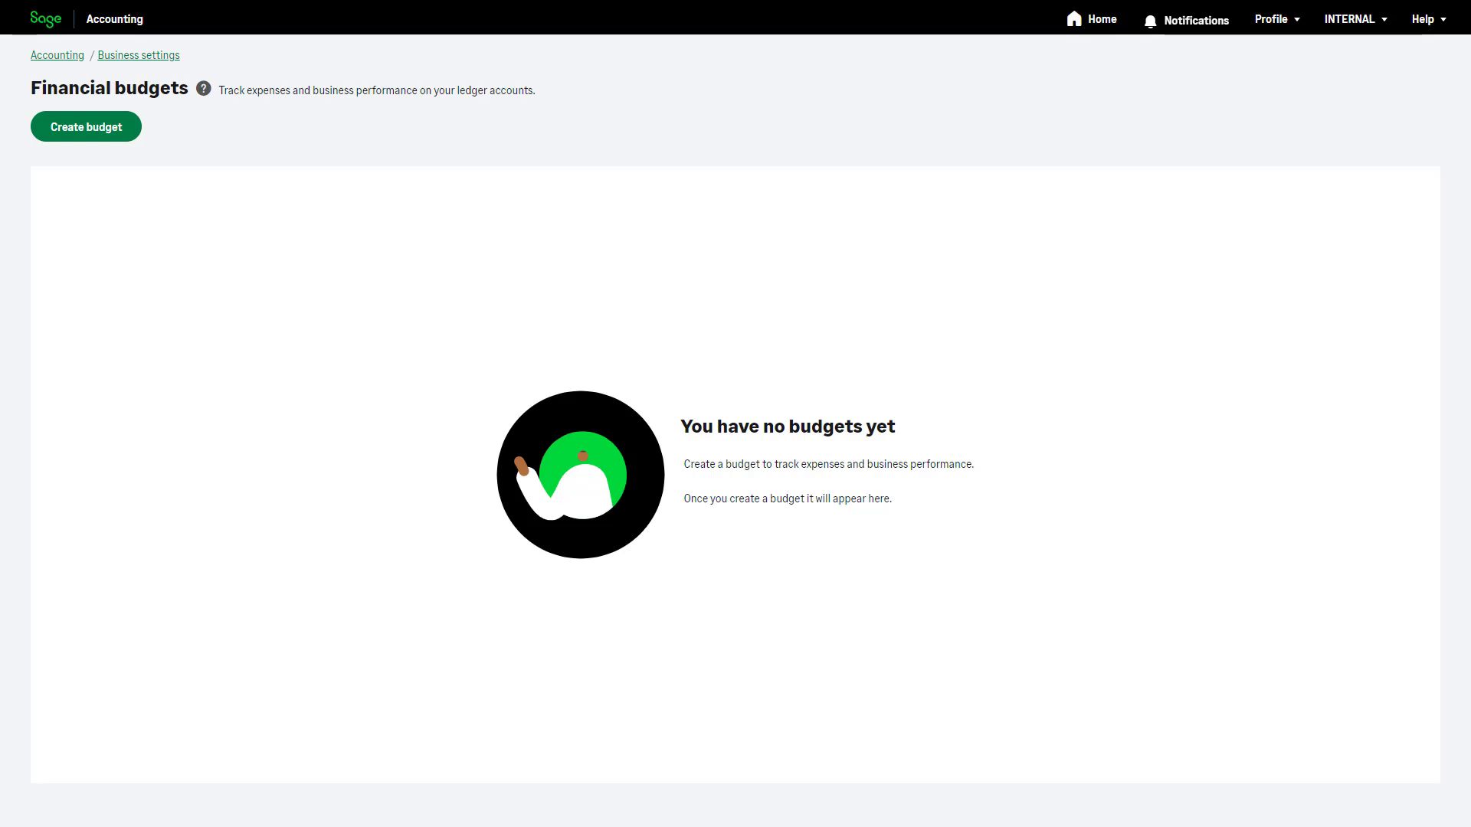
Start a new budget for 1 January 2024 to 31 December 2024 and continue to its values.
left_click(125, 143)
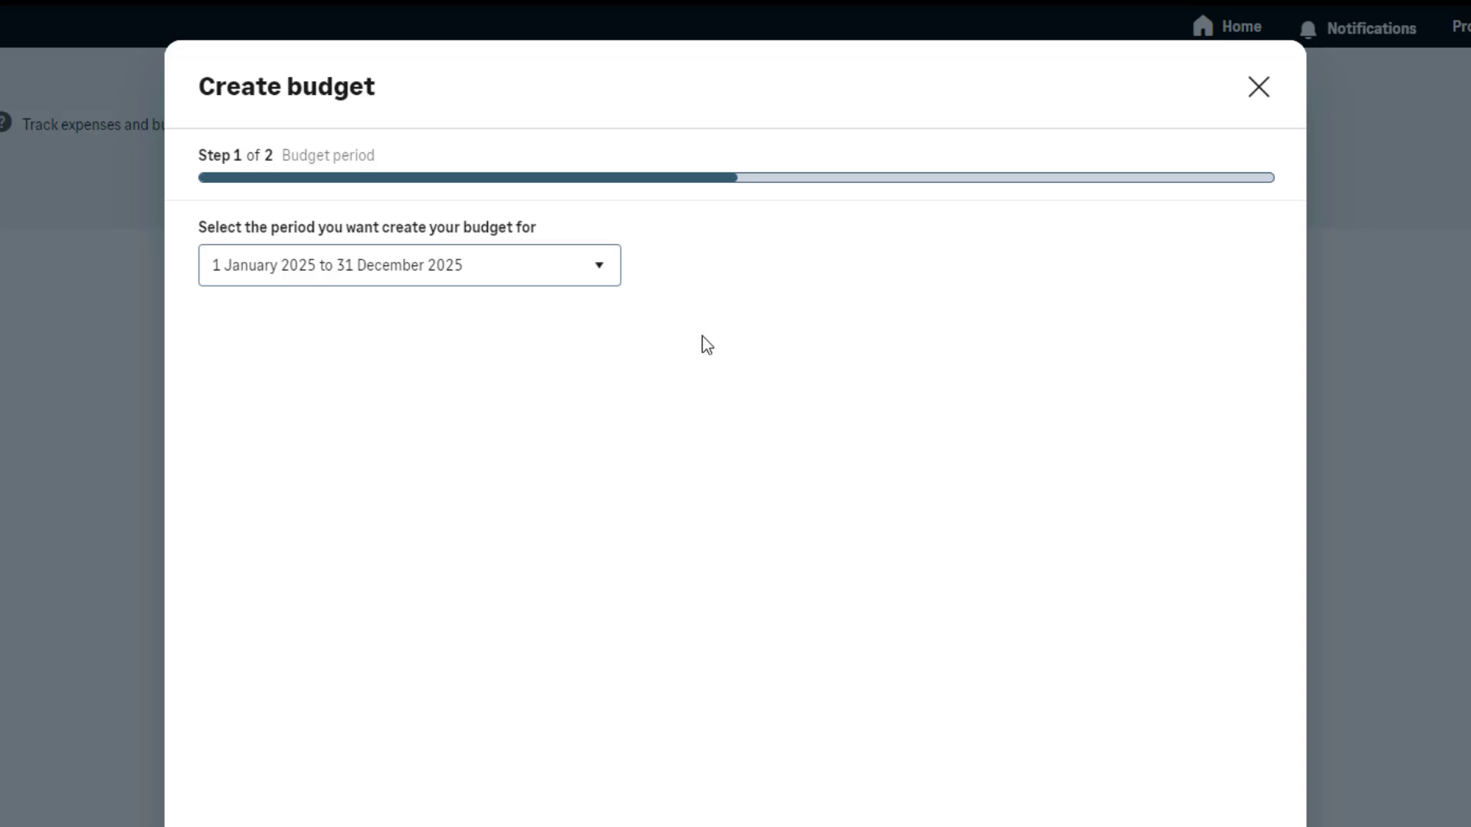
left_click(605, 271)
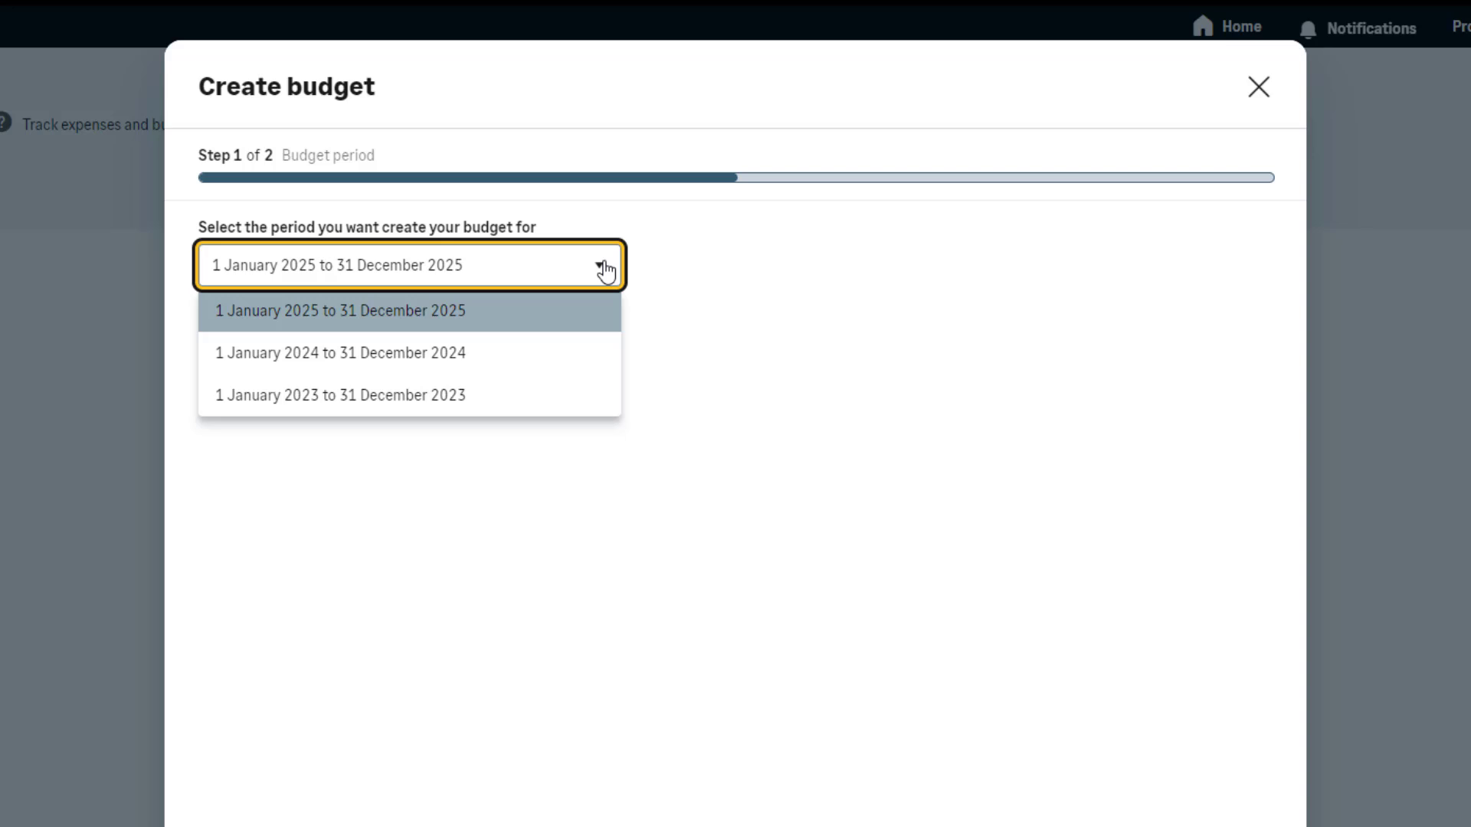
left_click(591, 360)
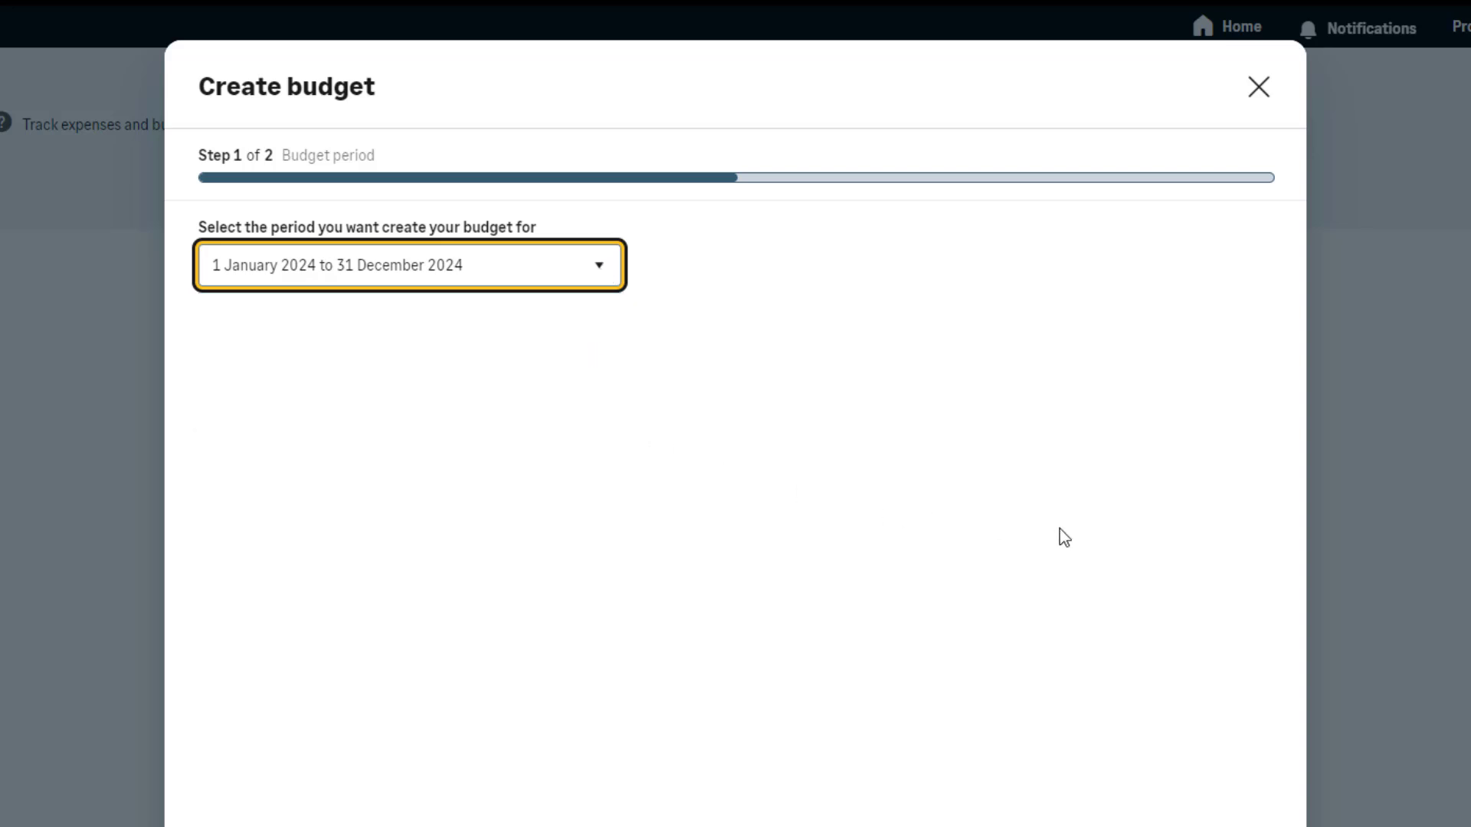
left_click(1080, 534)
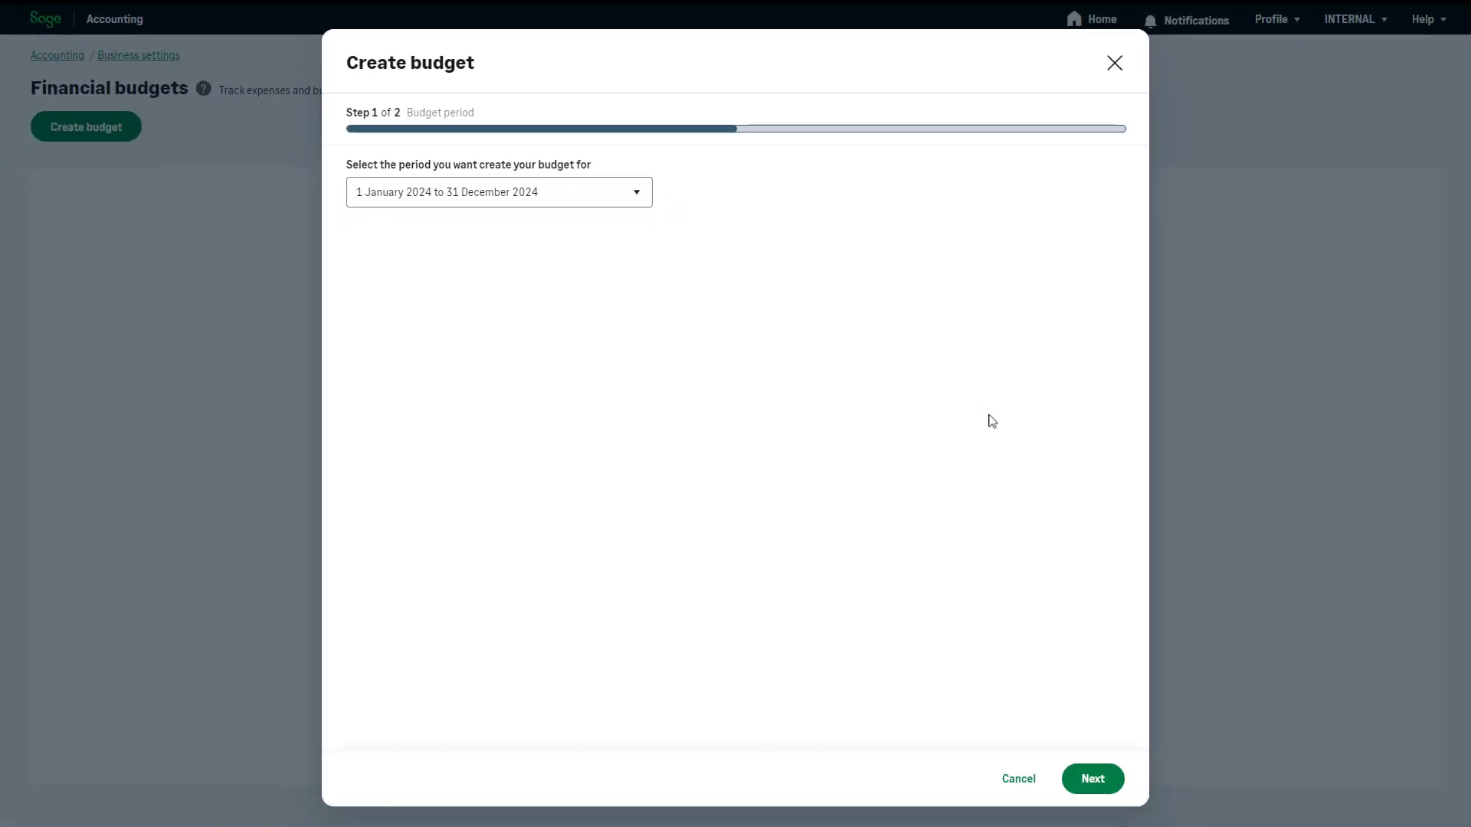
left_click(1092, 779)
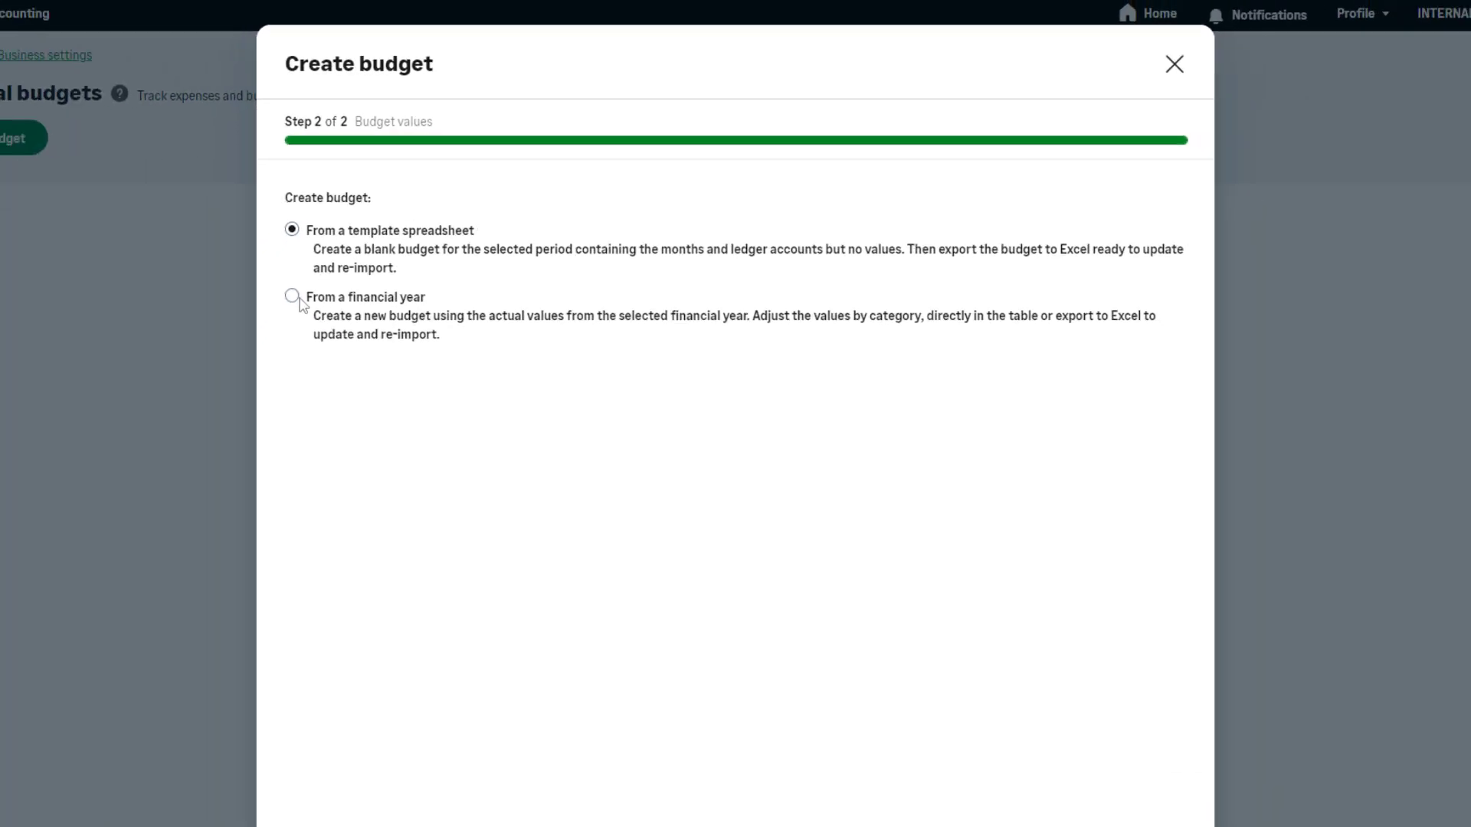
Create the 2024 budget from 2023 actuals: Sales and Other Income +10%, Direct Expenses and Overheads +3%.
left_click(293, 297)
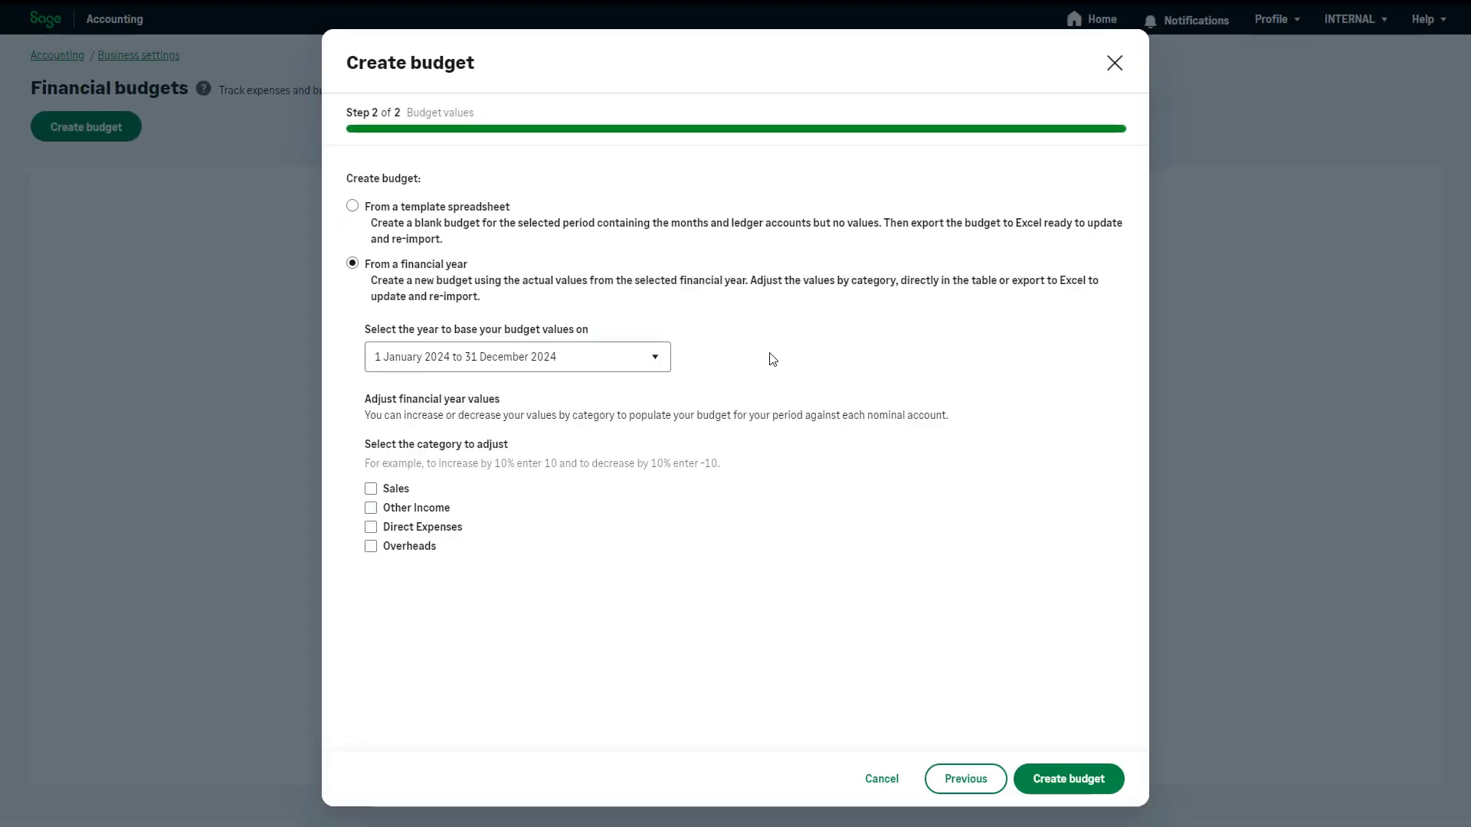
left_click(660, 368)
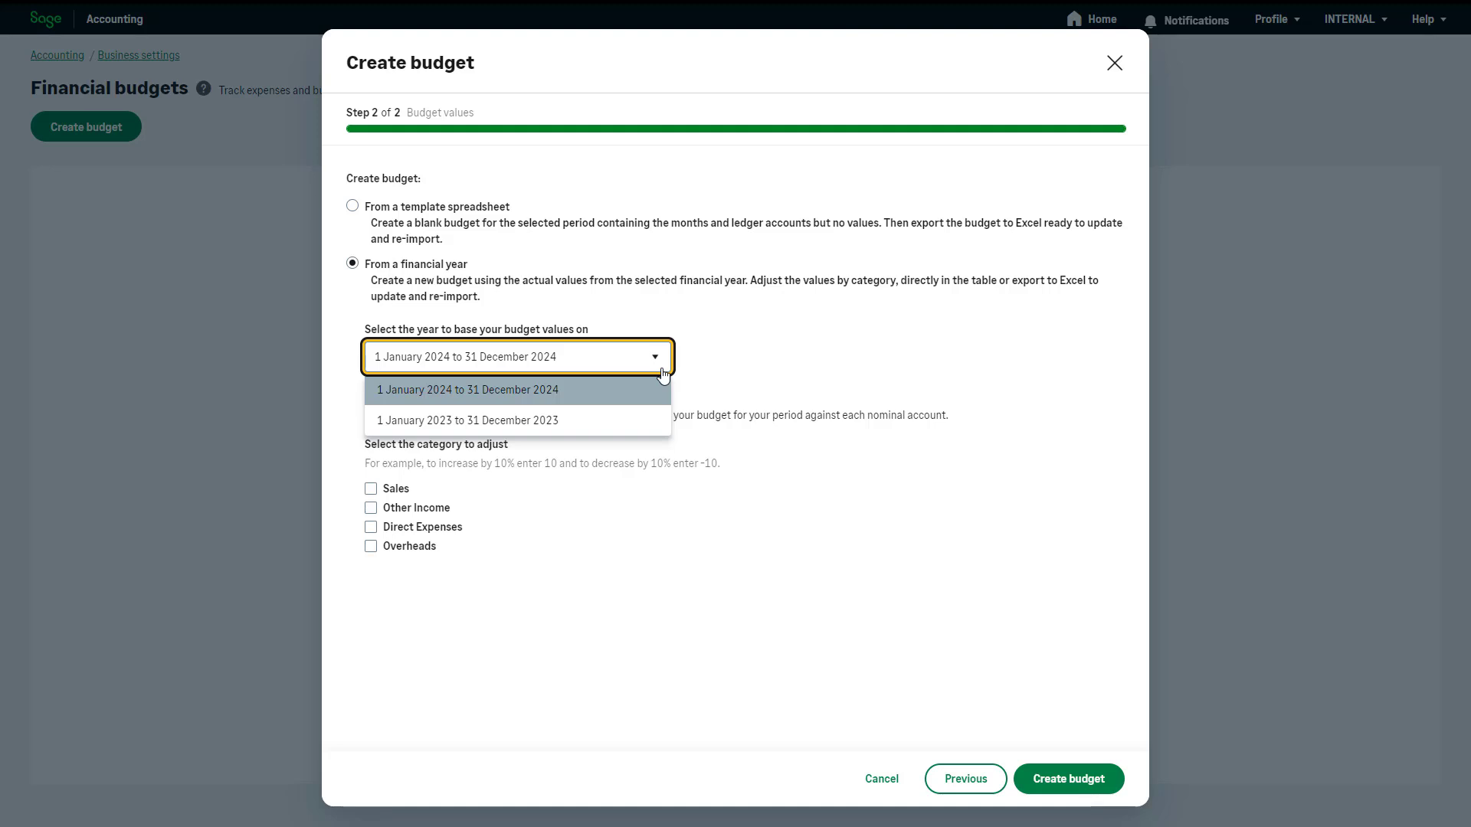
left_click(659, 419)
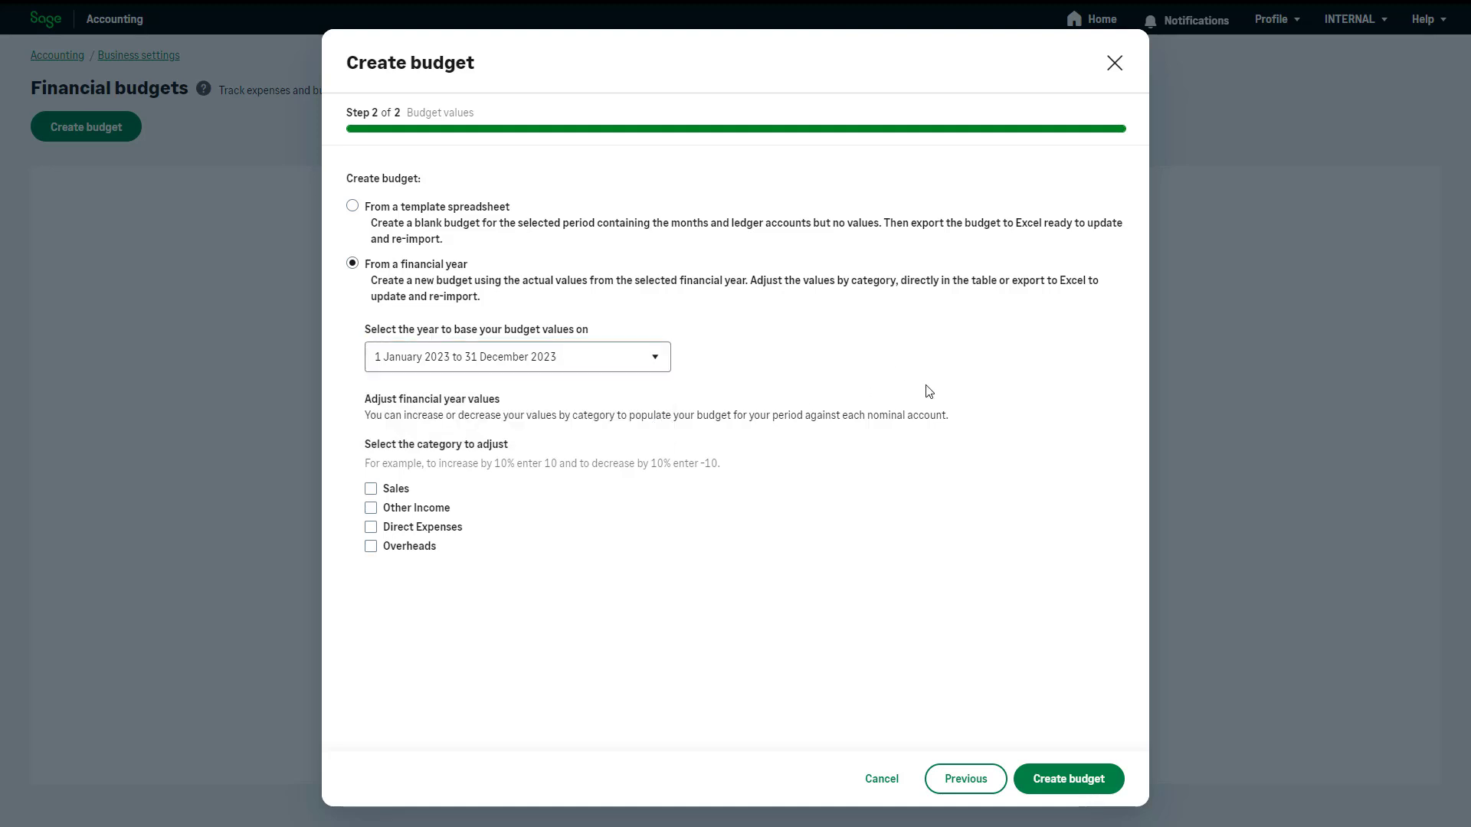
left_click(371, 492)
left_click(396, 544)
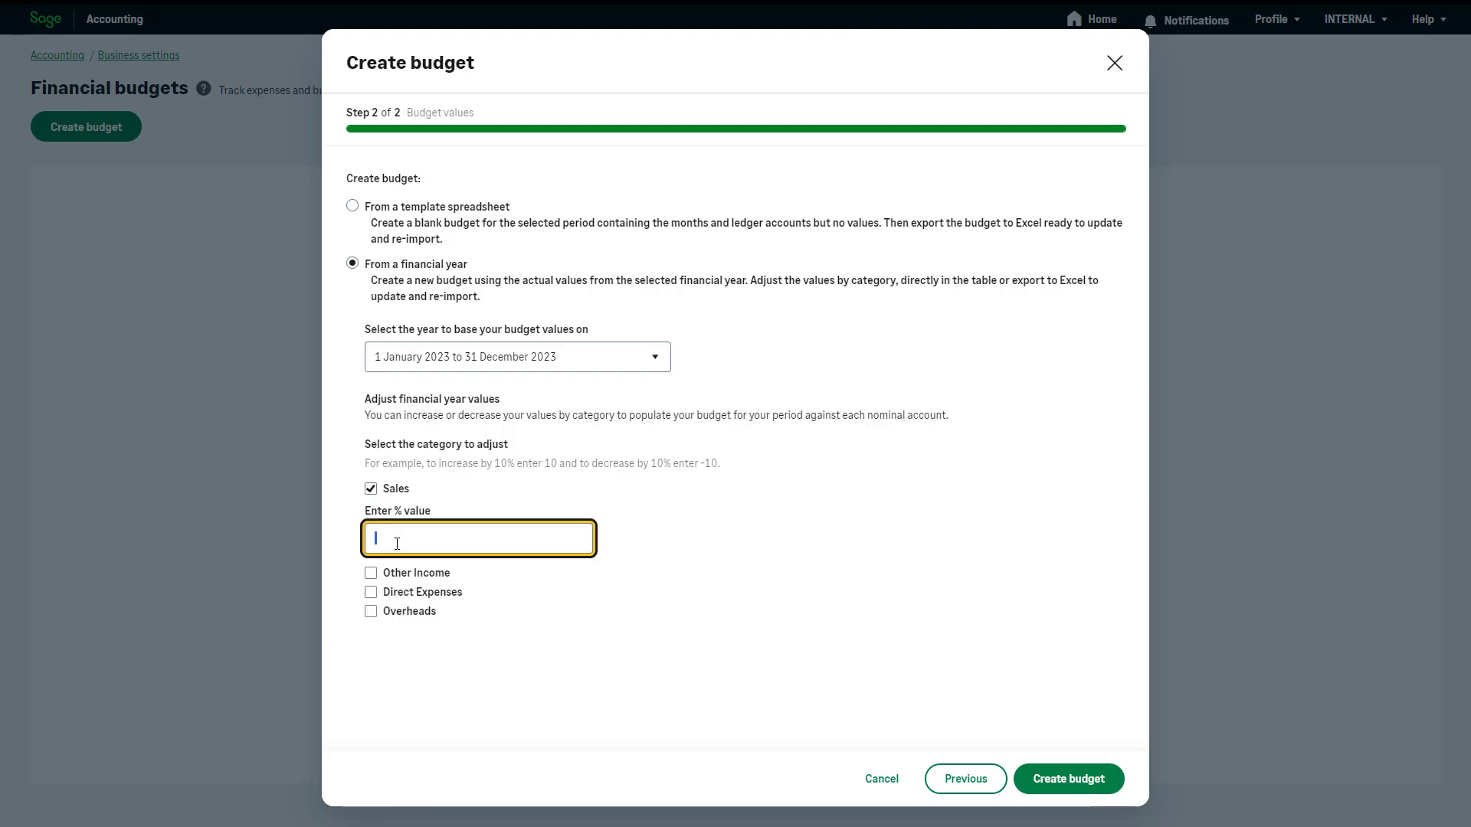
type("10")
left_click(839, 547)
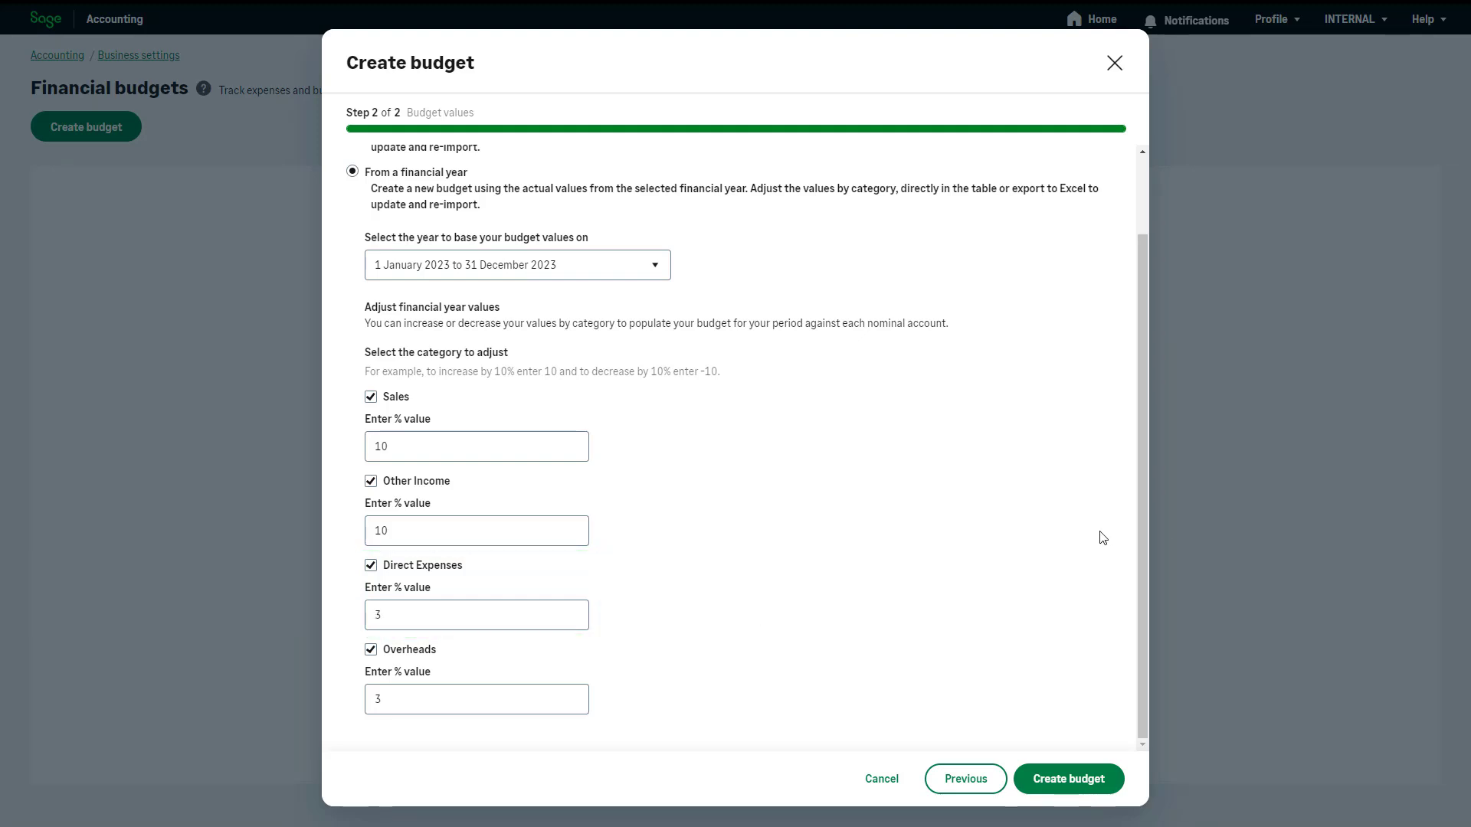
left_click(1062, 779)
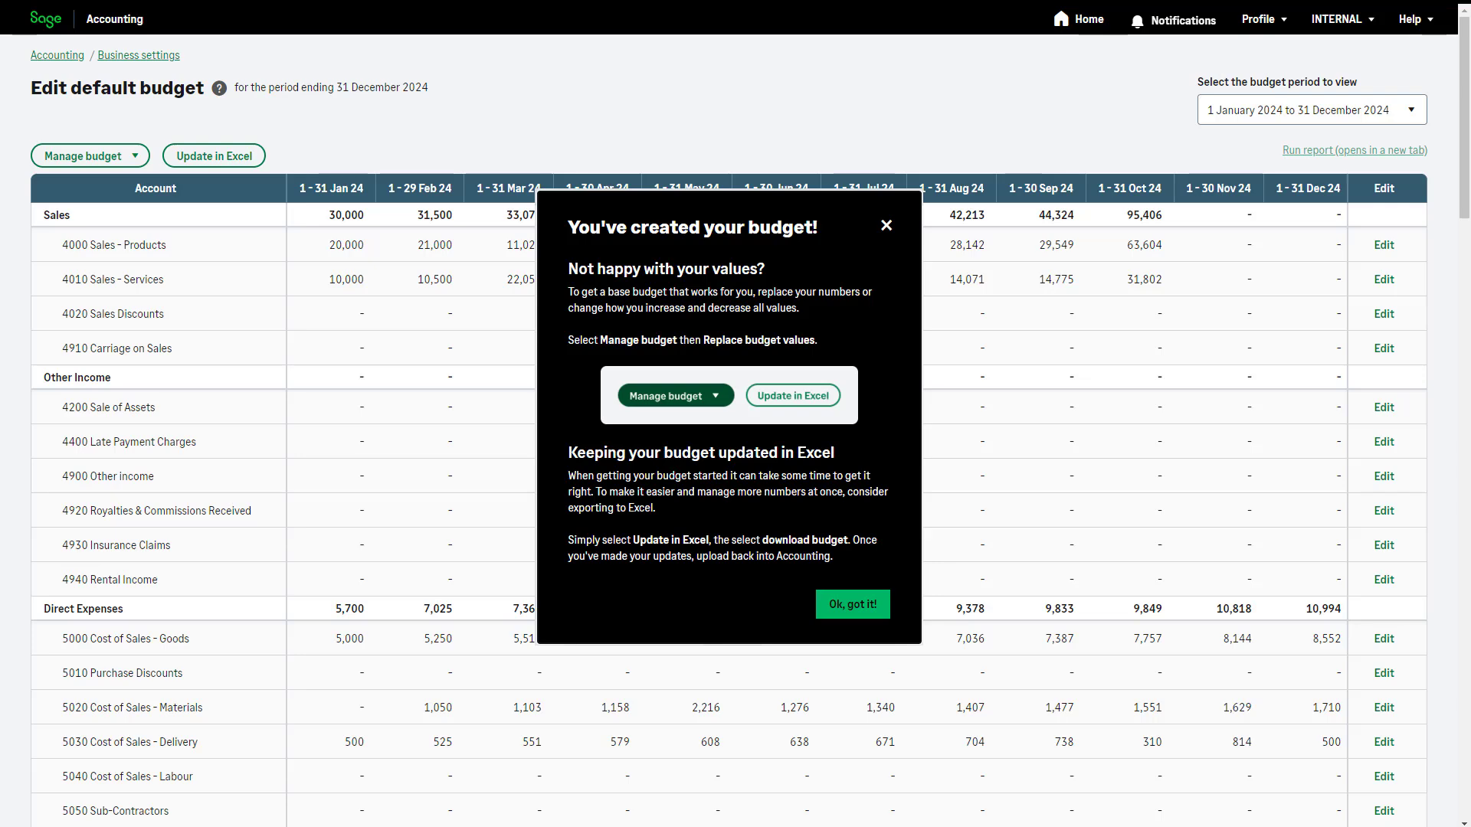
Add a blank 1 Jan–31 Dec 2025 financial year to the default budget from the template option.
key("Escape")
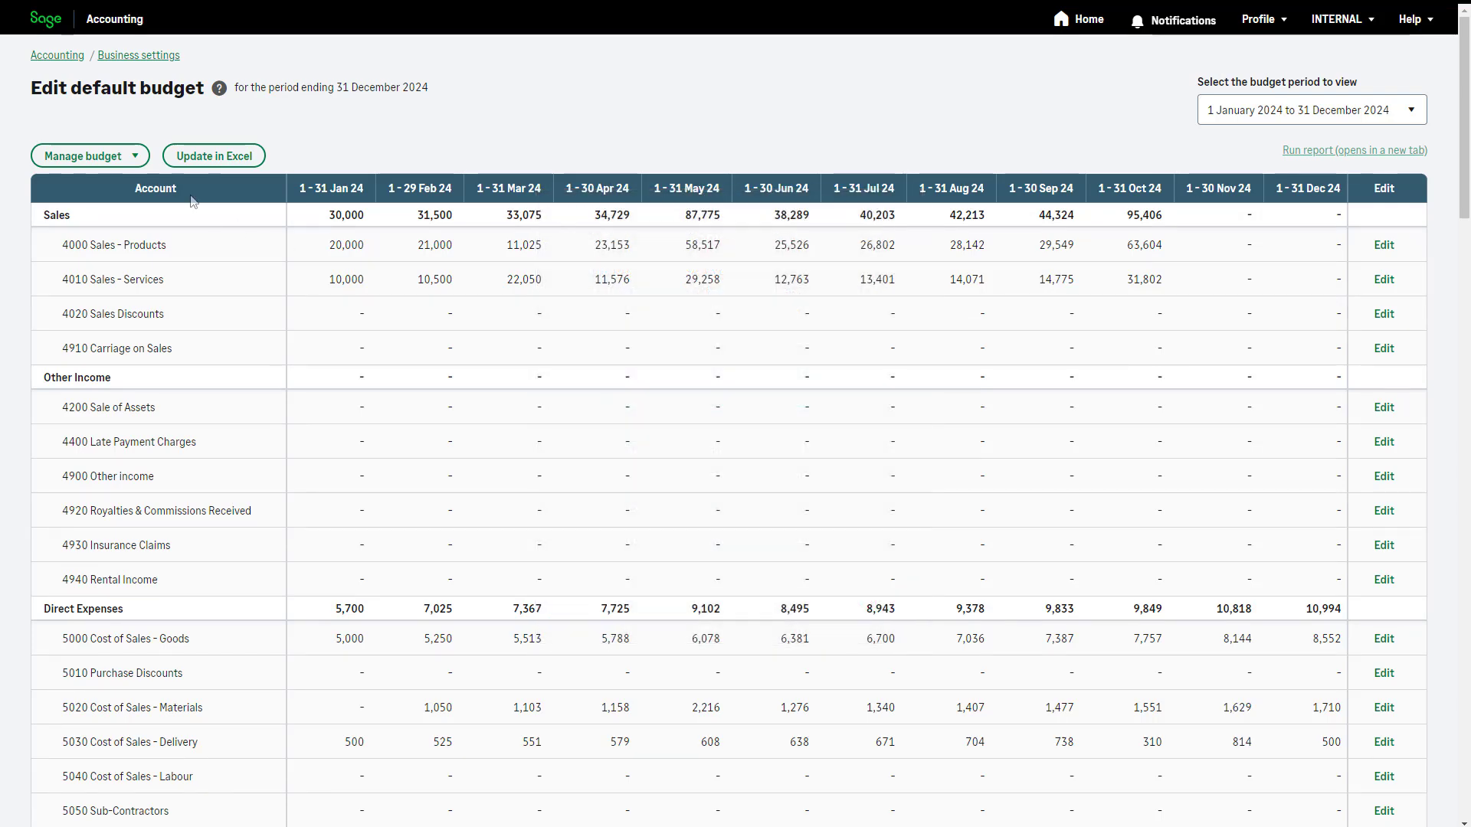
left_click(142, 157)
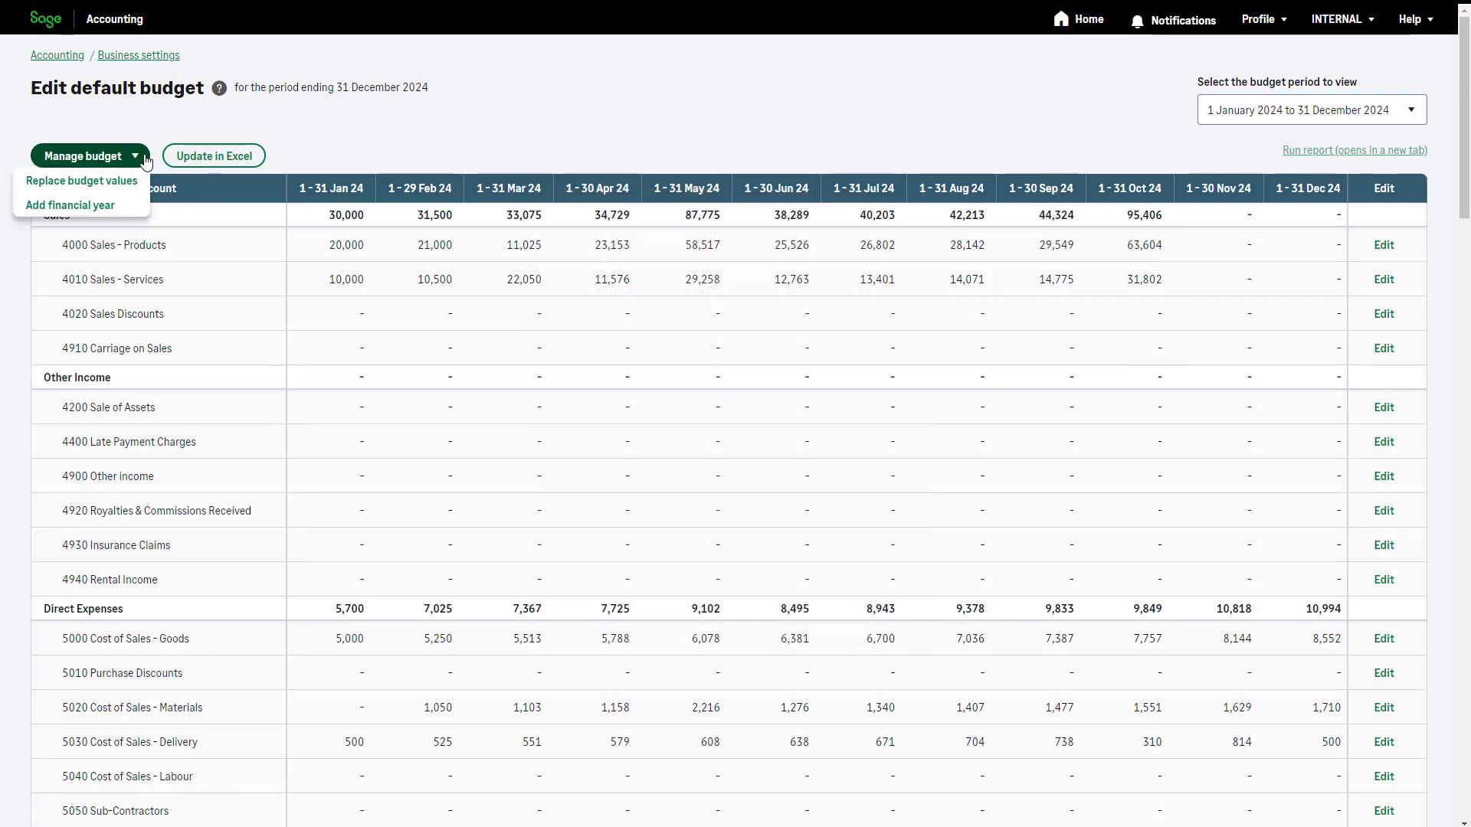
left_click(147, 207)
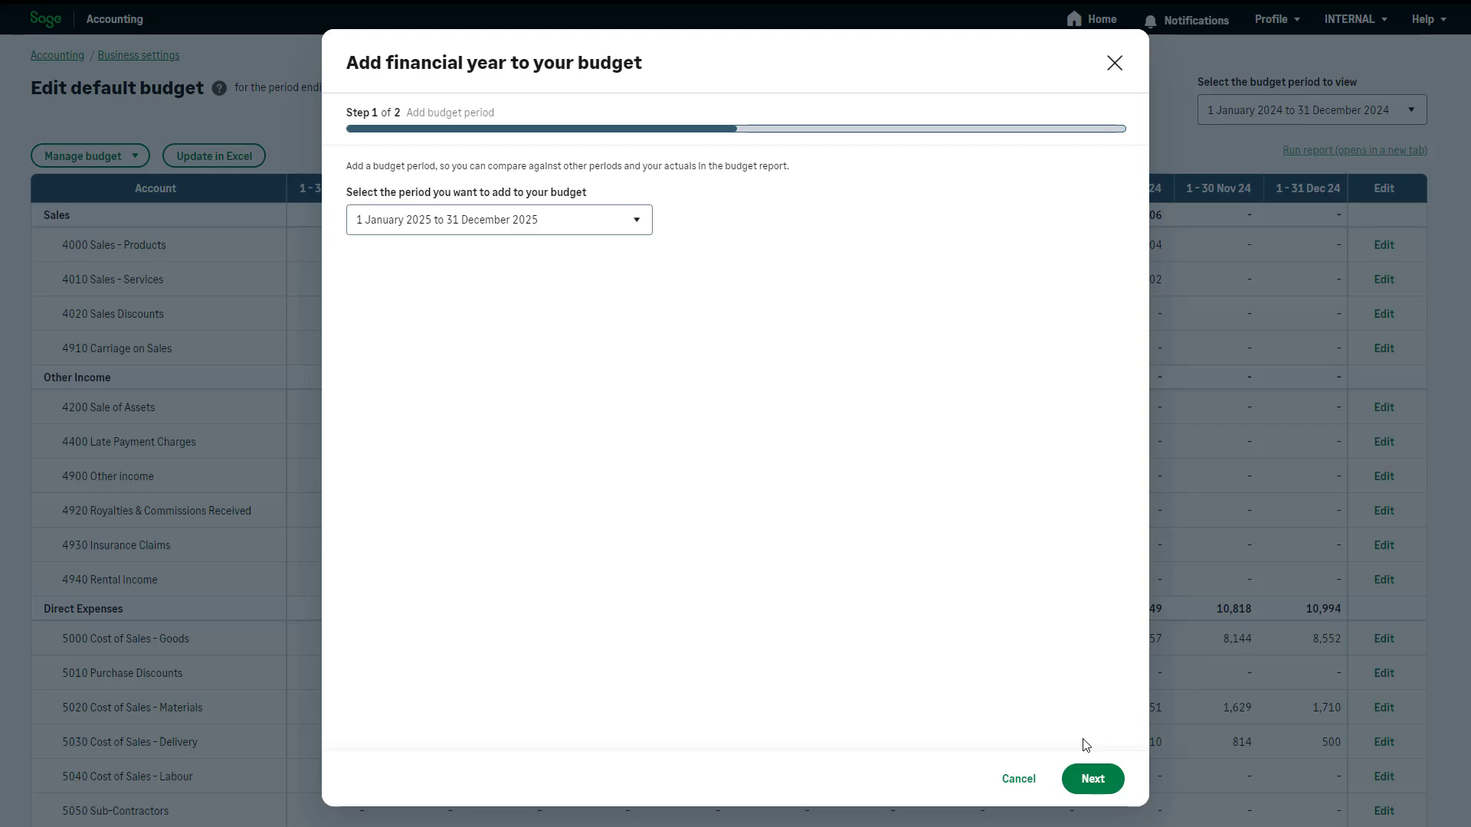
left_click(1093, 780)
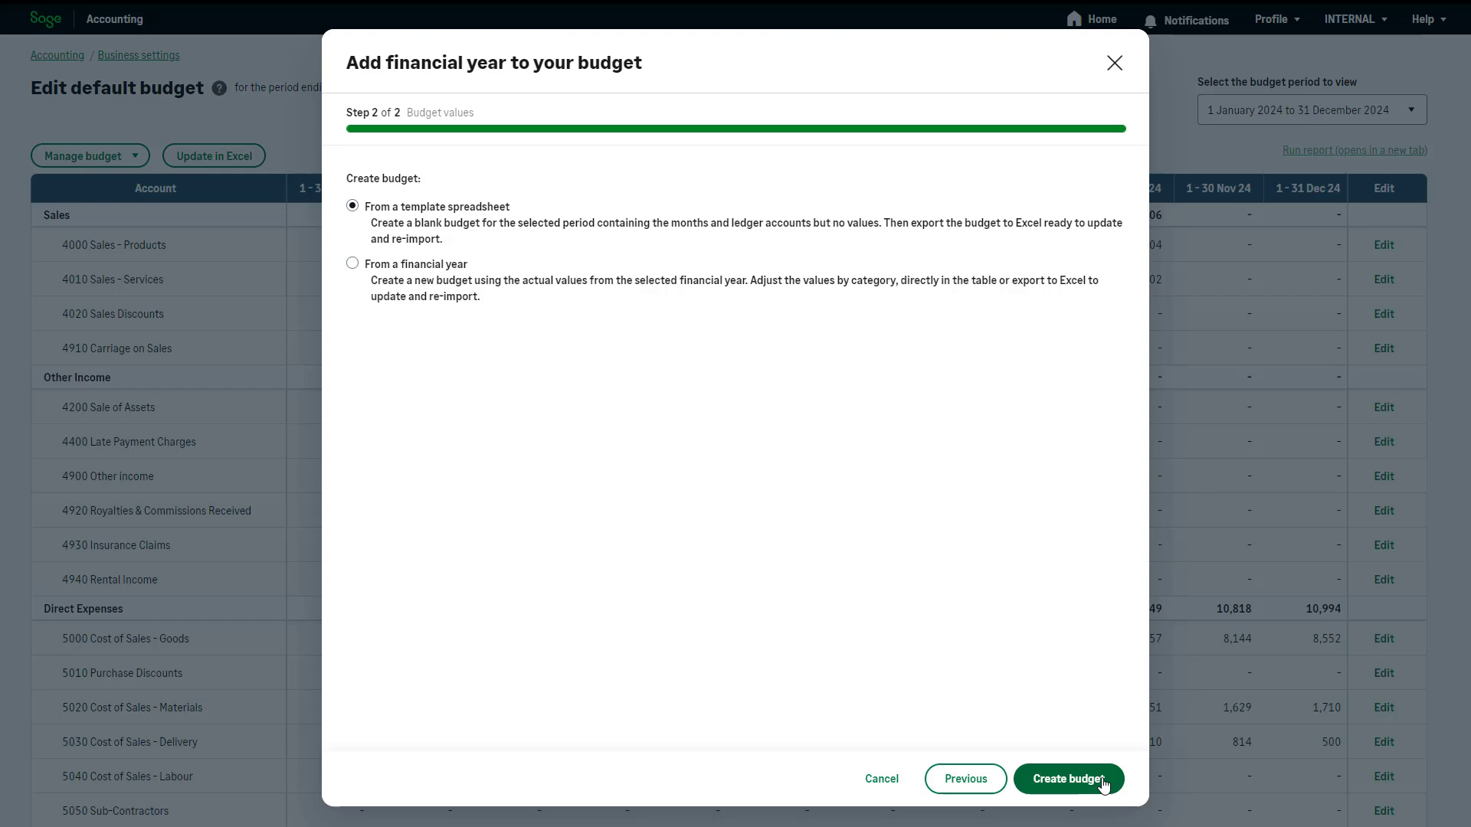
left_click(1103, 785)
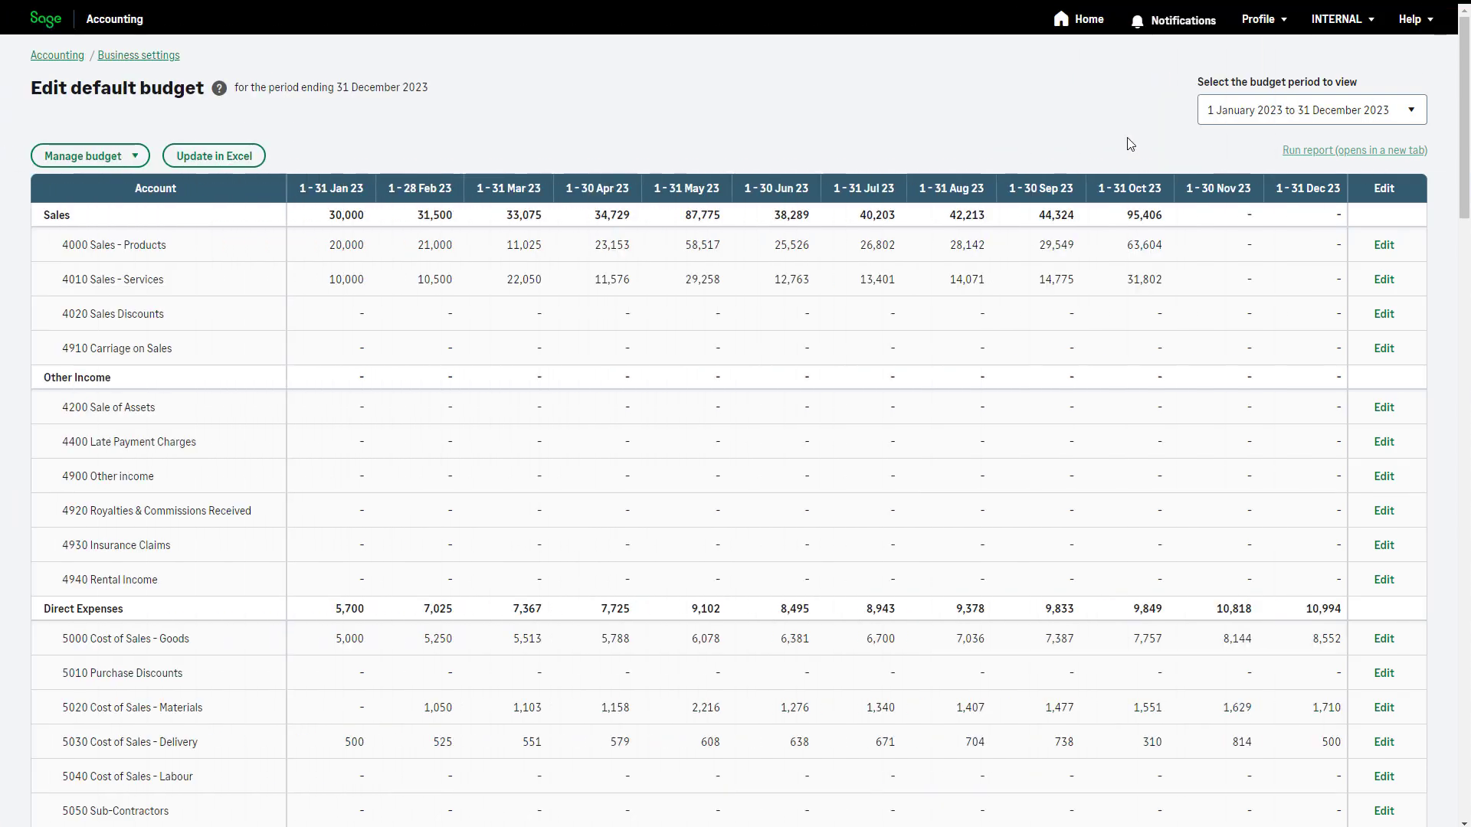
left_click(1420, 116)
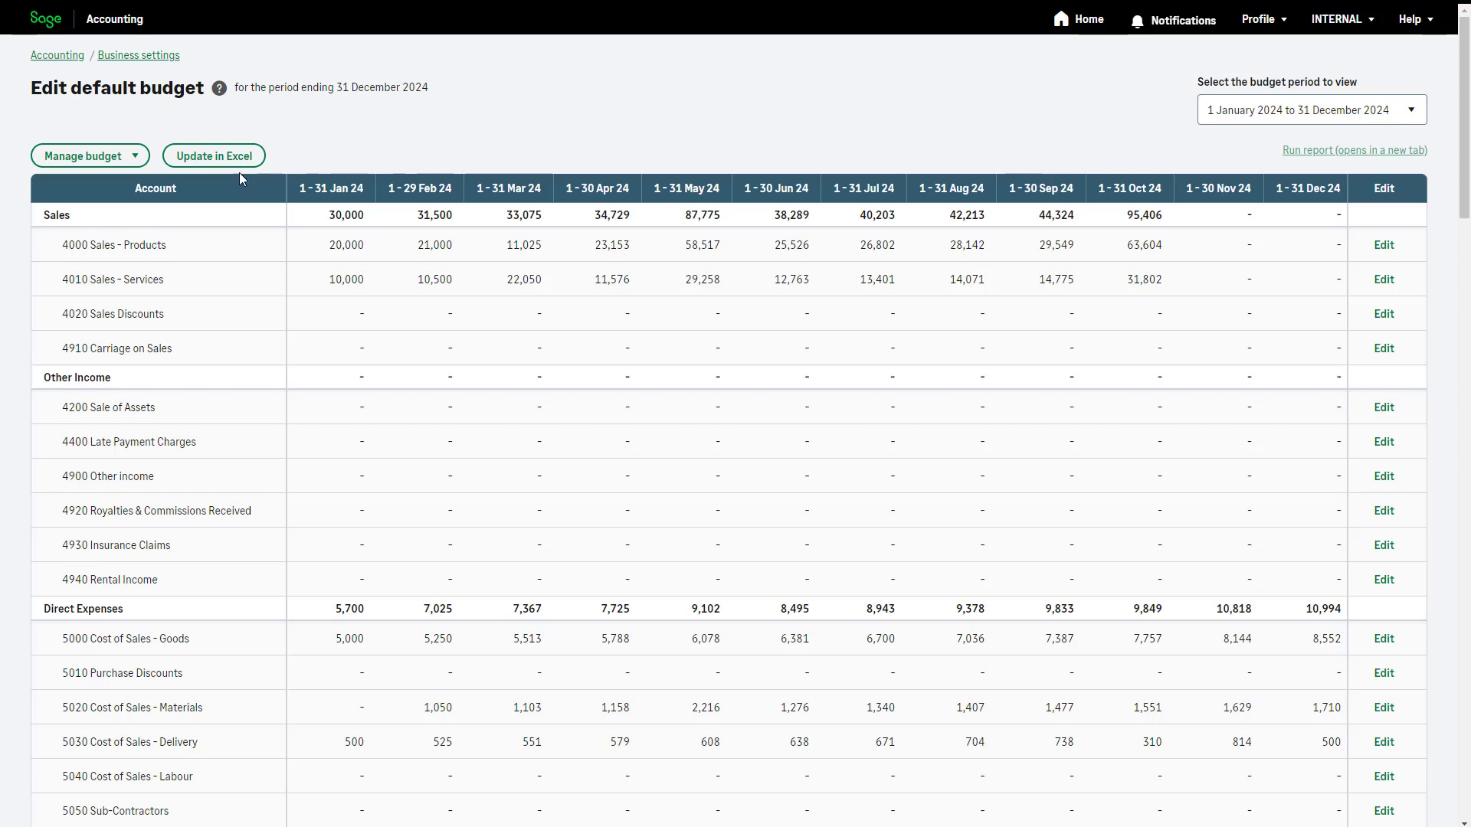
Preview replacing the 2023 budget values from a financial year's actuals without applying it.
left_click(127, 162)
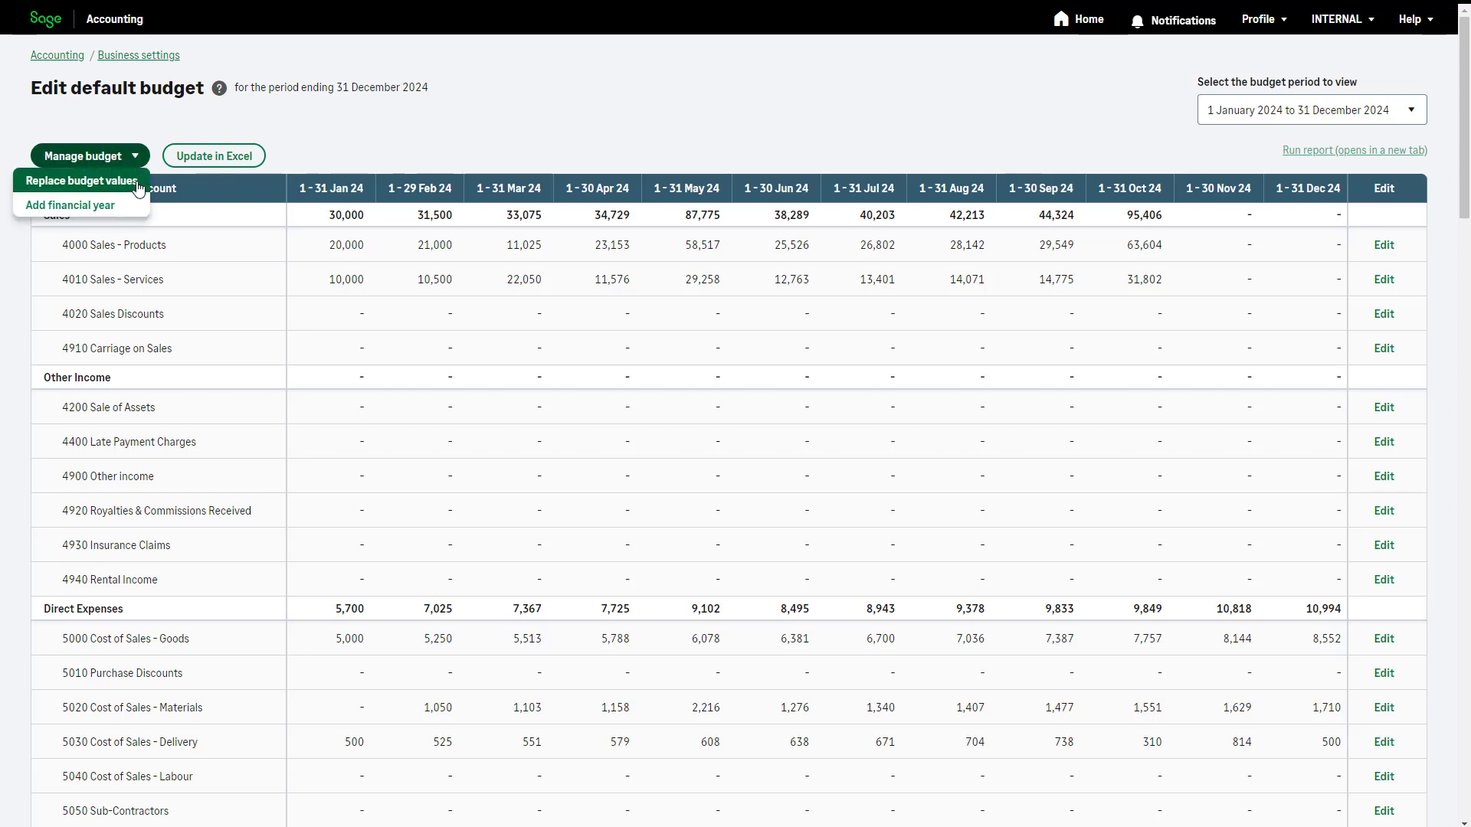
left_click(139, 184)
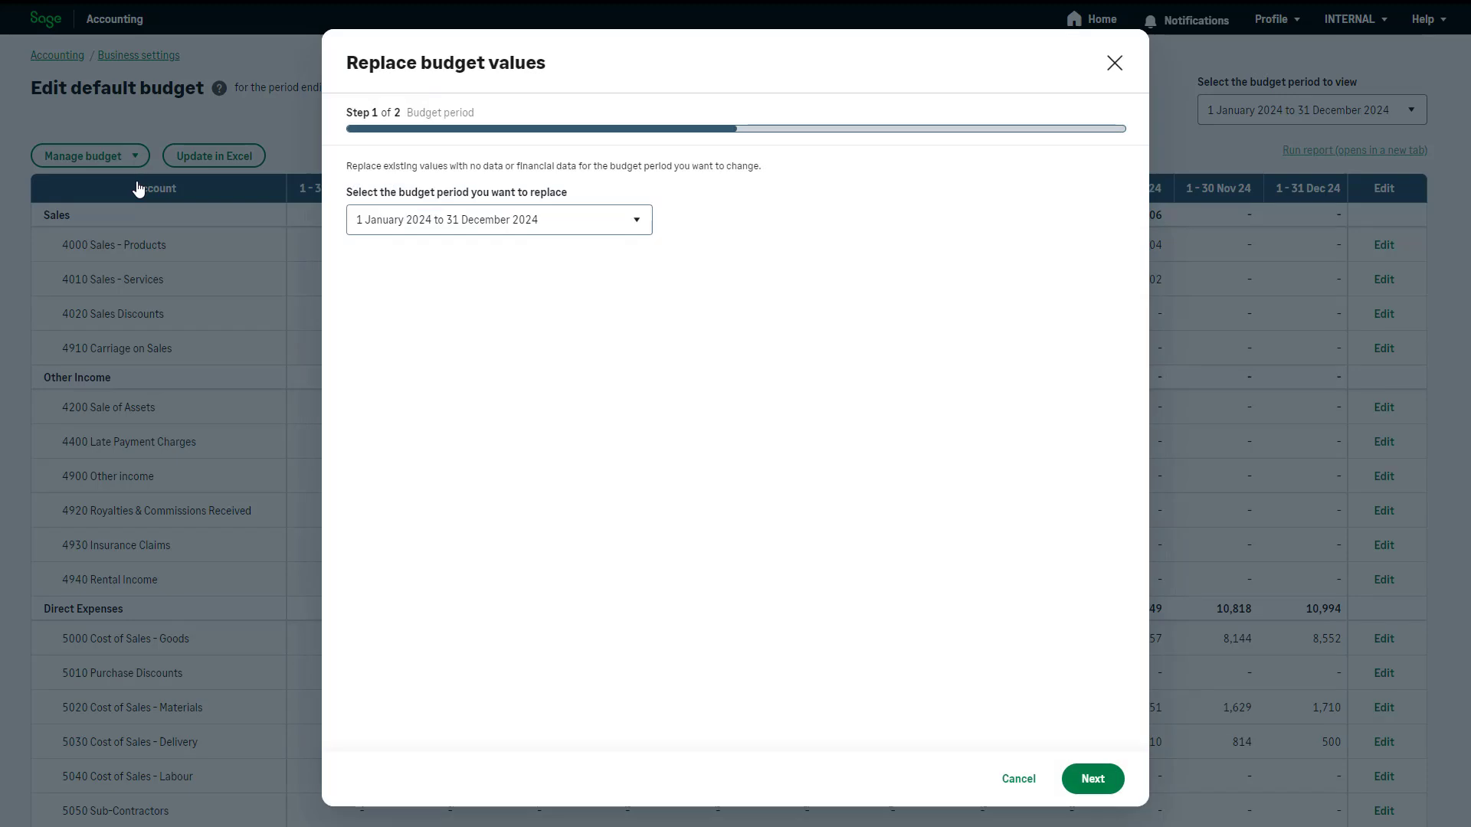
left_click(636, 222)
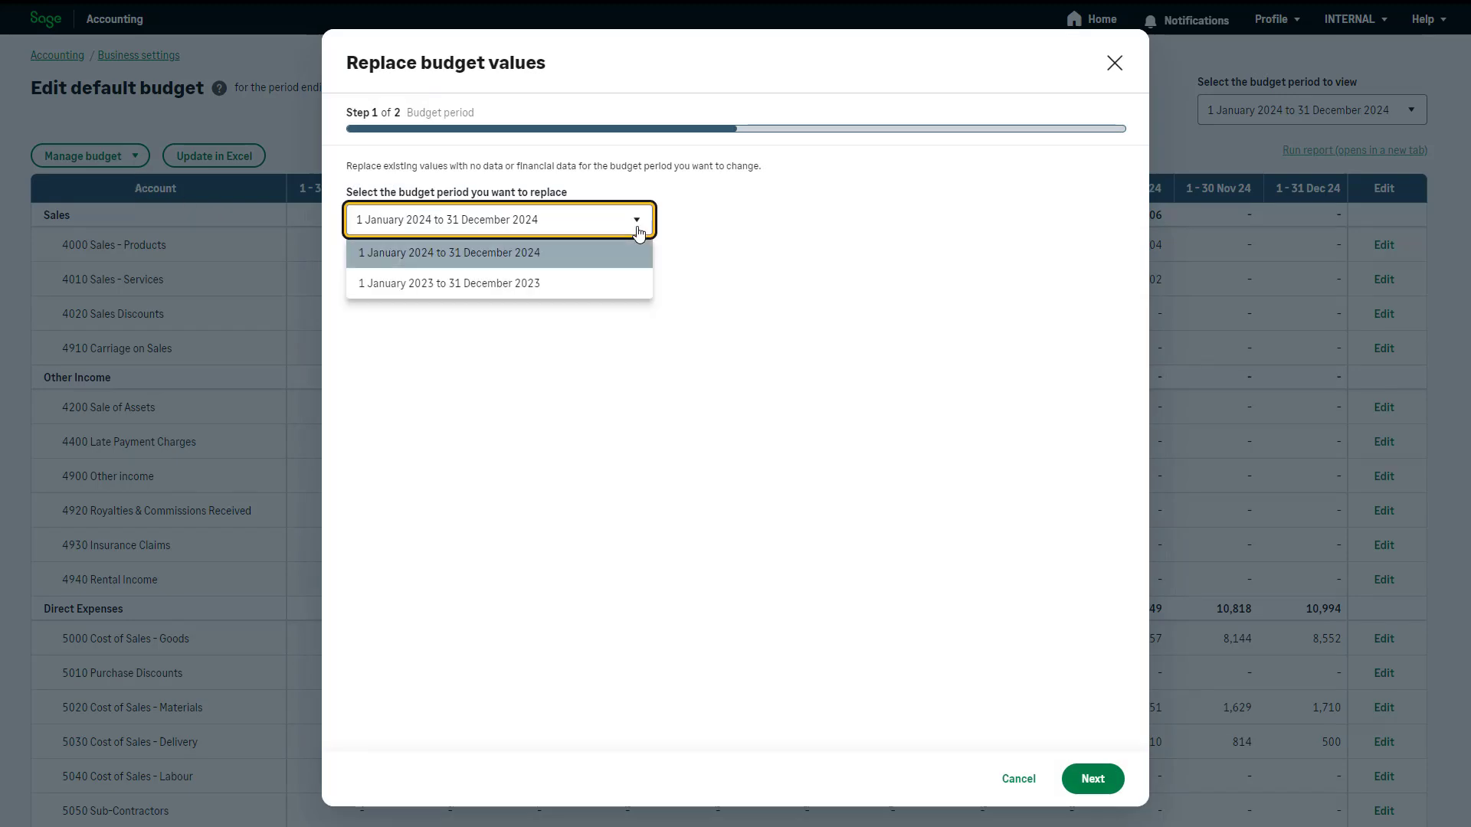
left_click(628, 281)
left_click(1093, 778)
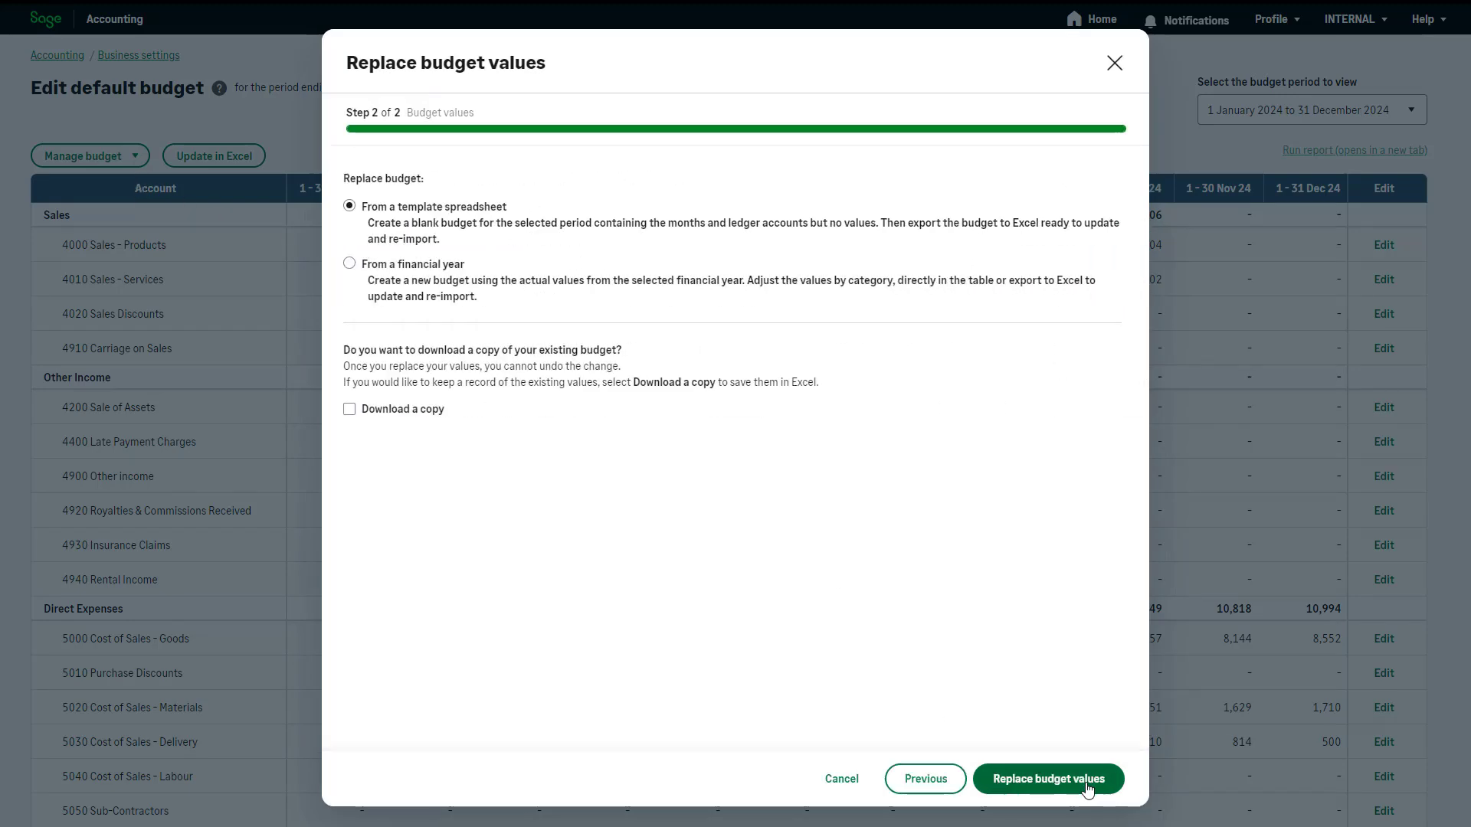
left_click(352, 263)
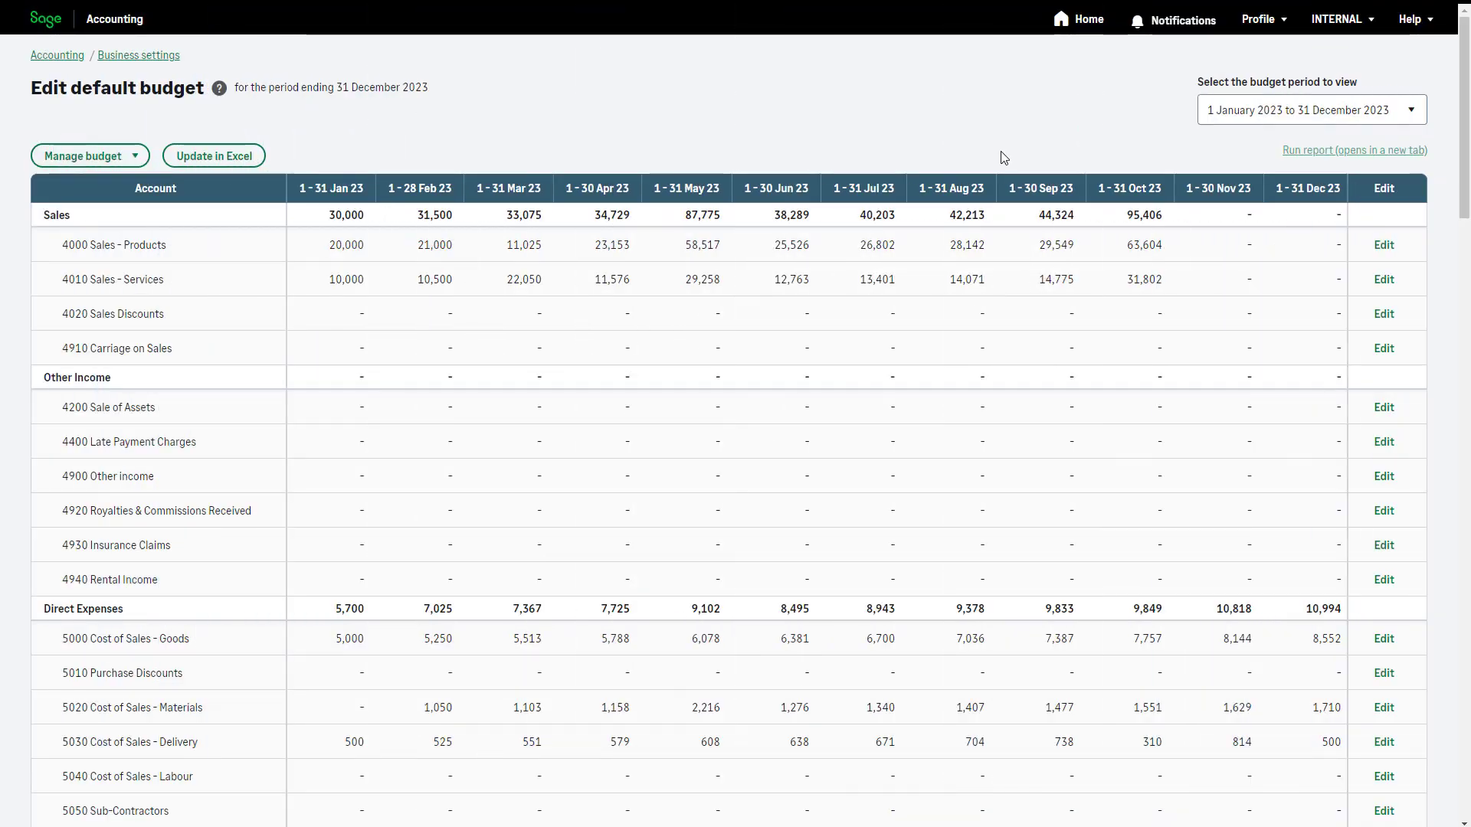
Export the default budget to an Excel file, then upload the edited spreadsheet back.
left_click(249, 157)
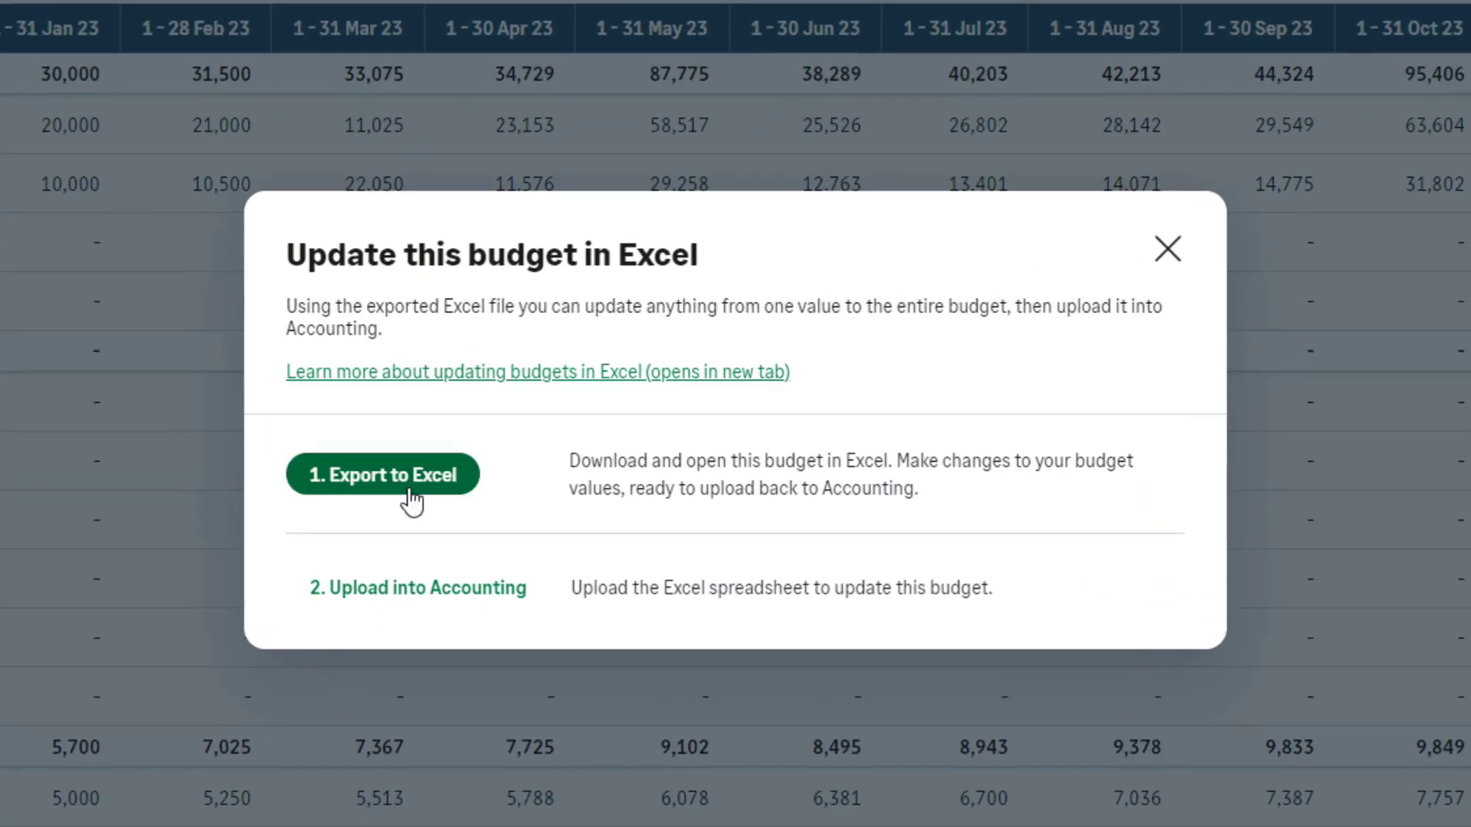
left_click(410, 494)
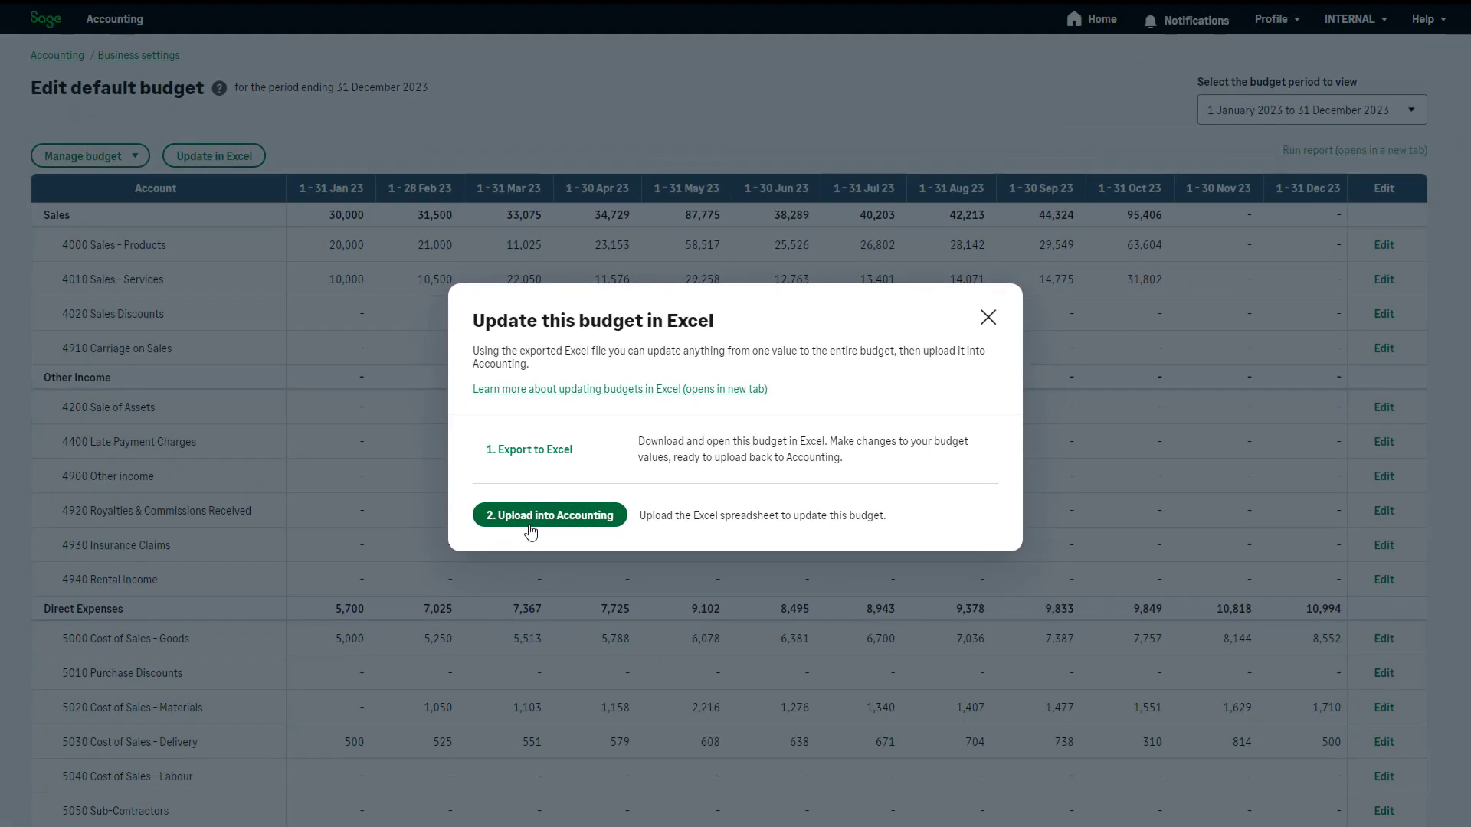
left_click(531, 530)
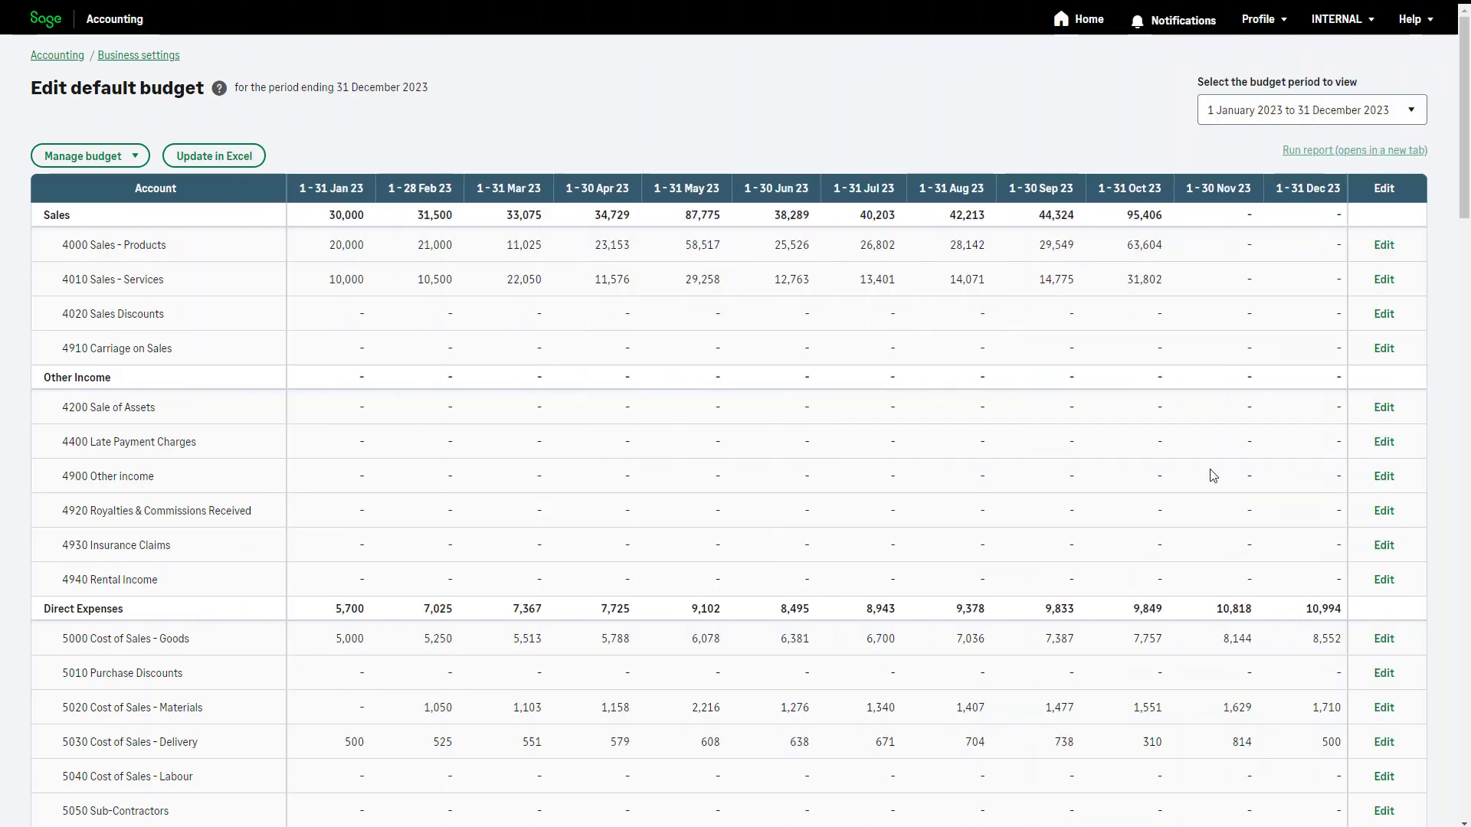
Set the October 2023 budget for 4010 Sales - Services to 32,000 and save it.
left_click(1391, 281)
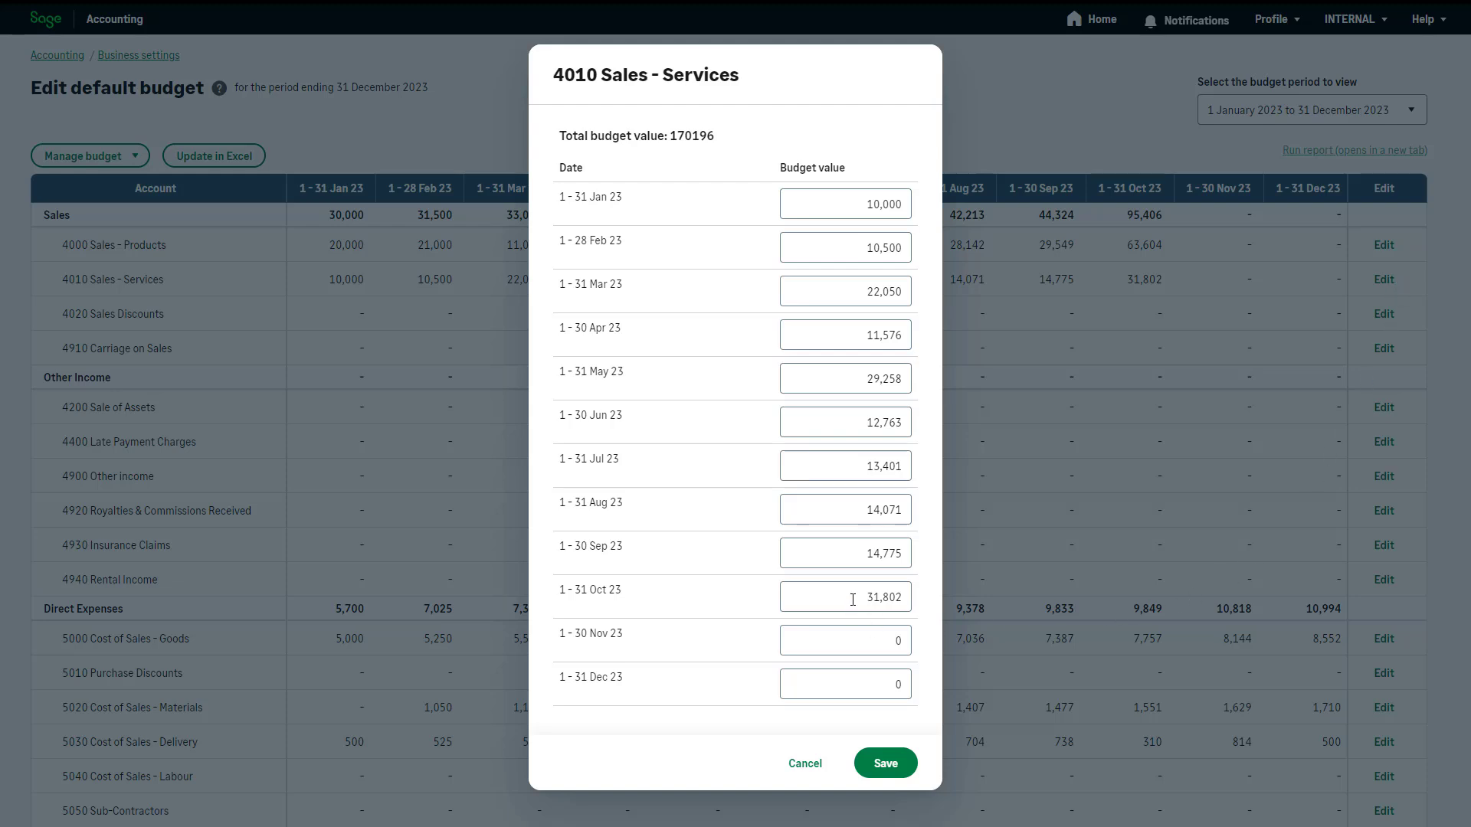
left_click(853, 598)
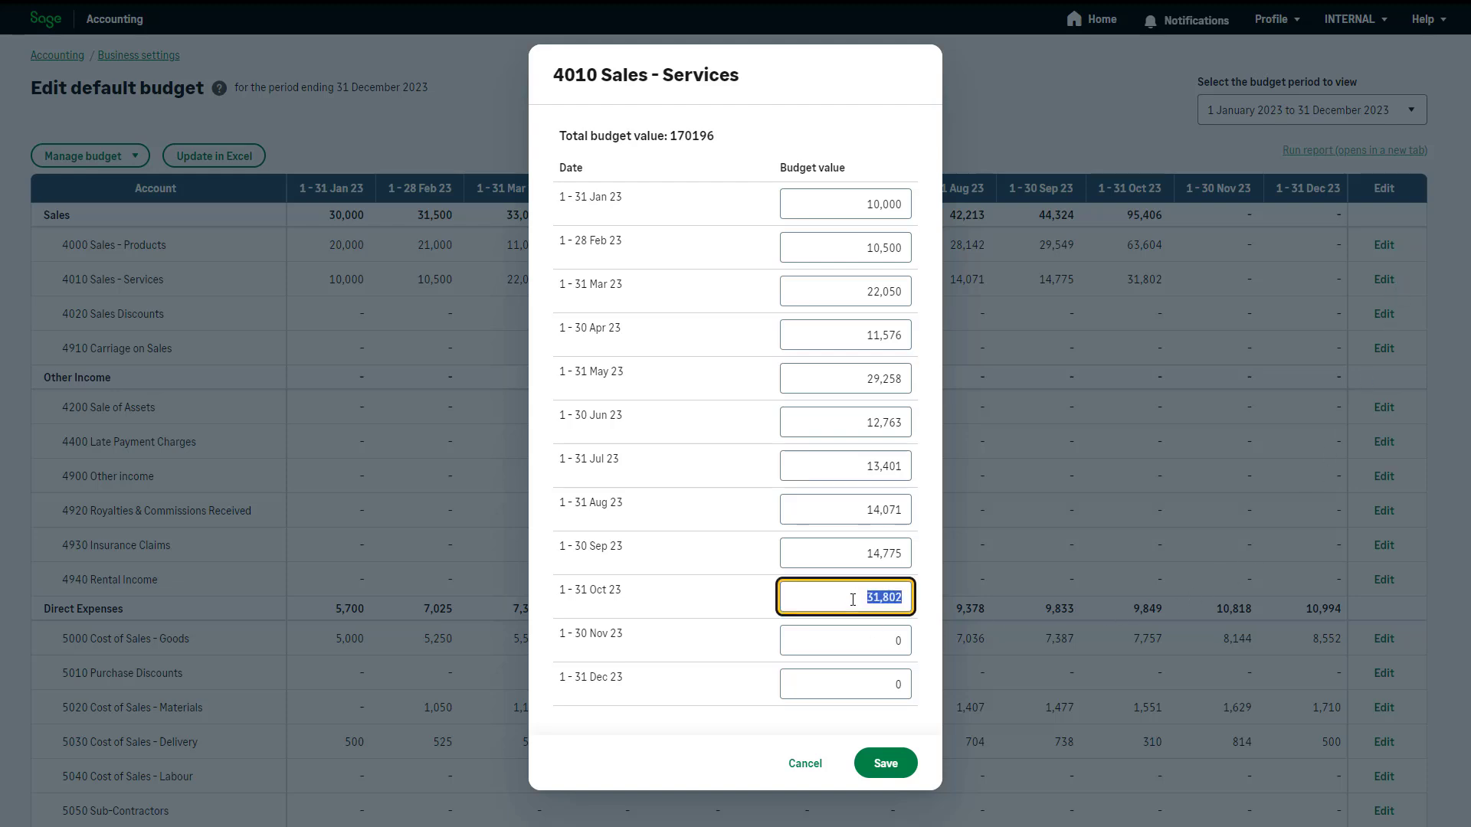
type("32000")
left_click(920, 685)
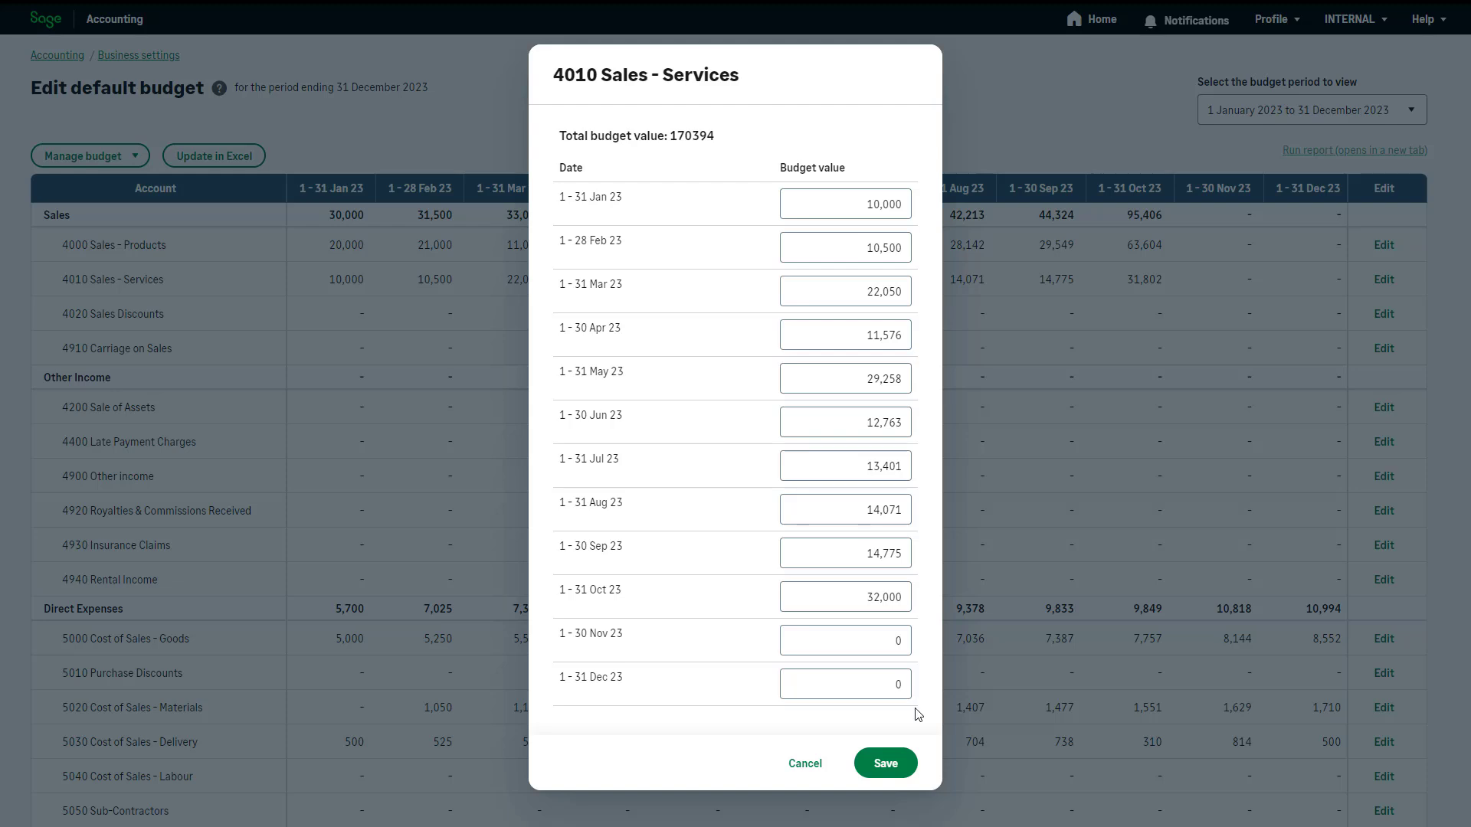
left_click(898, 766)
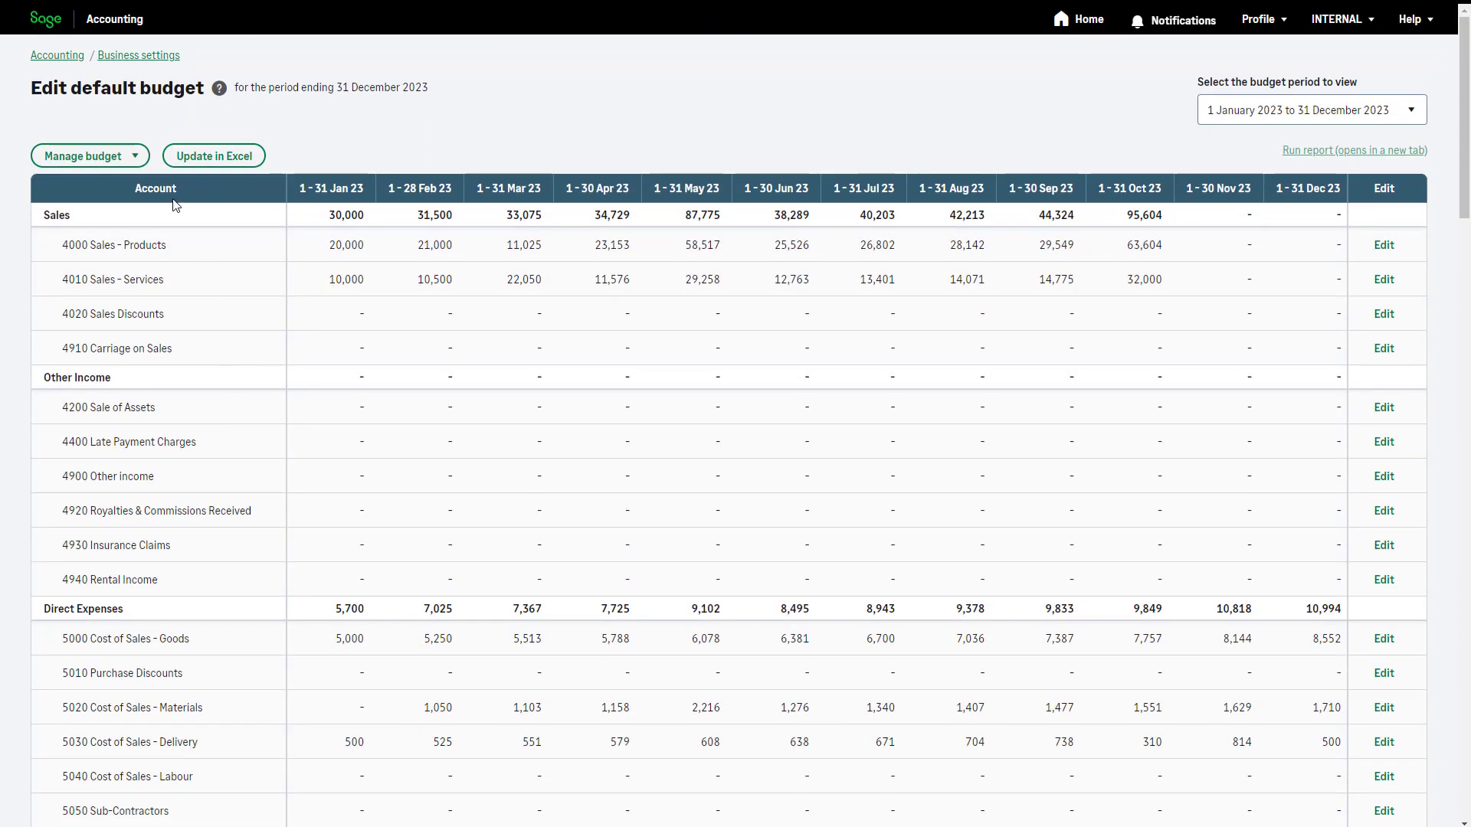
left_click(75, 61)
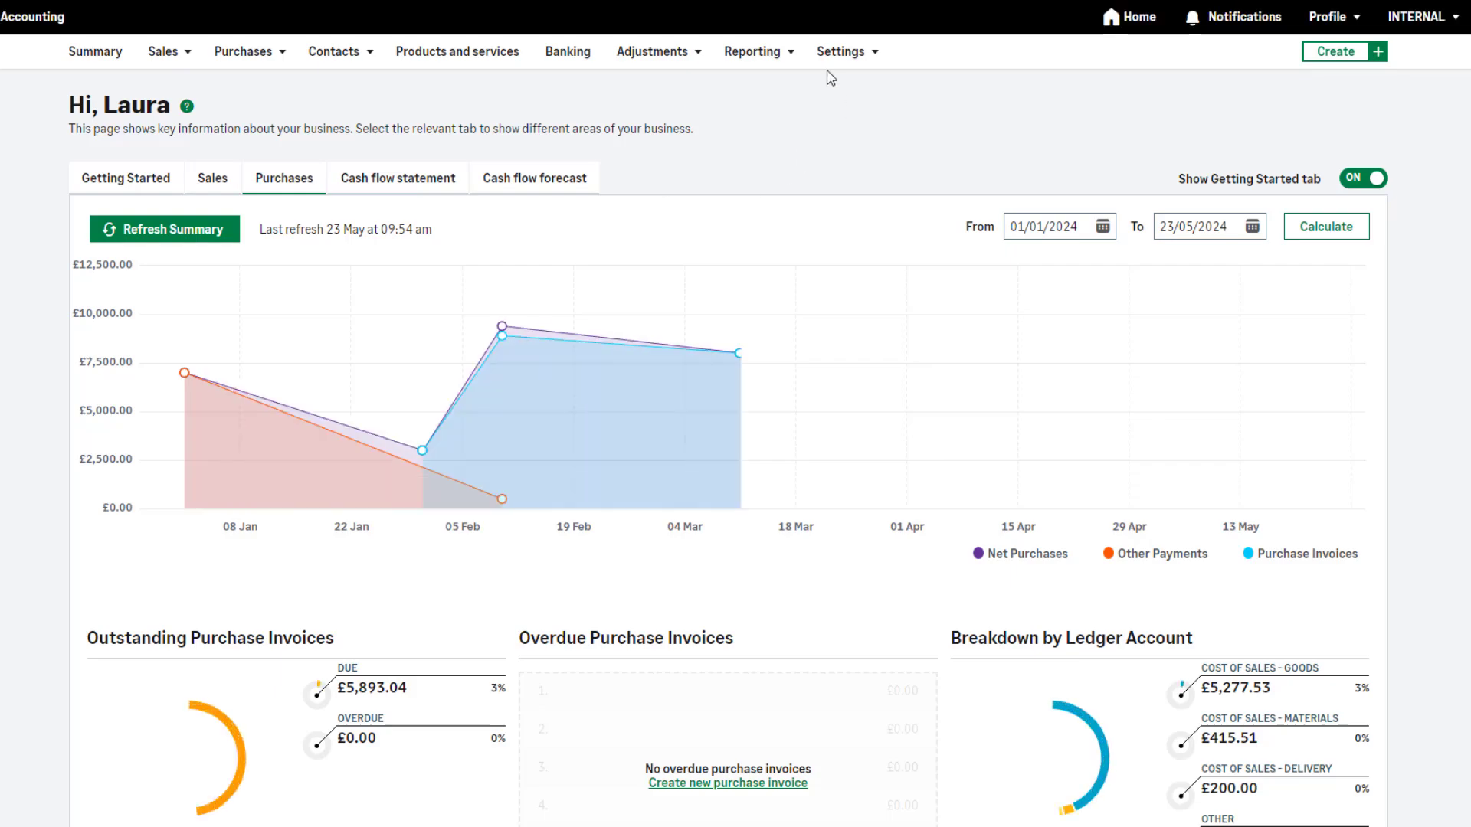
Open the Profit and loss - actual vs budget report from the full reports list.
mouse_move(768, 56)
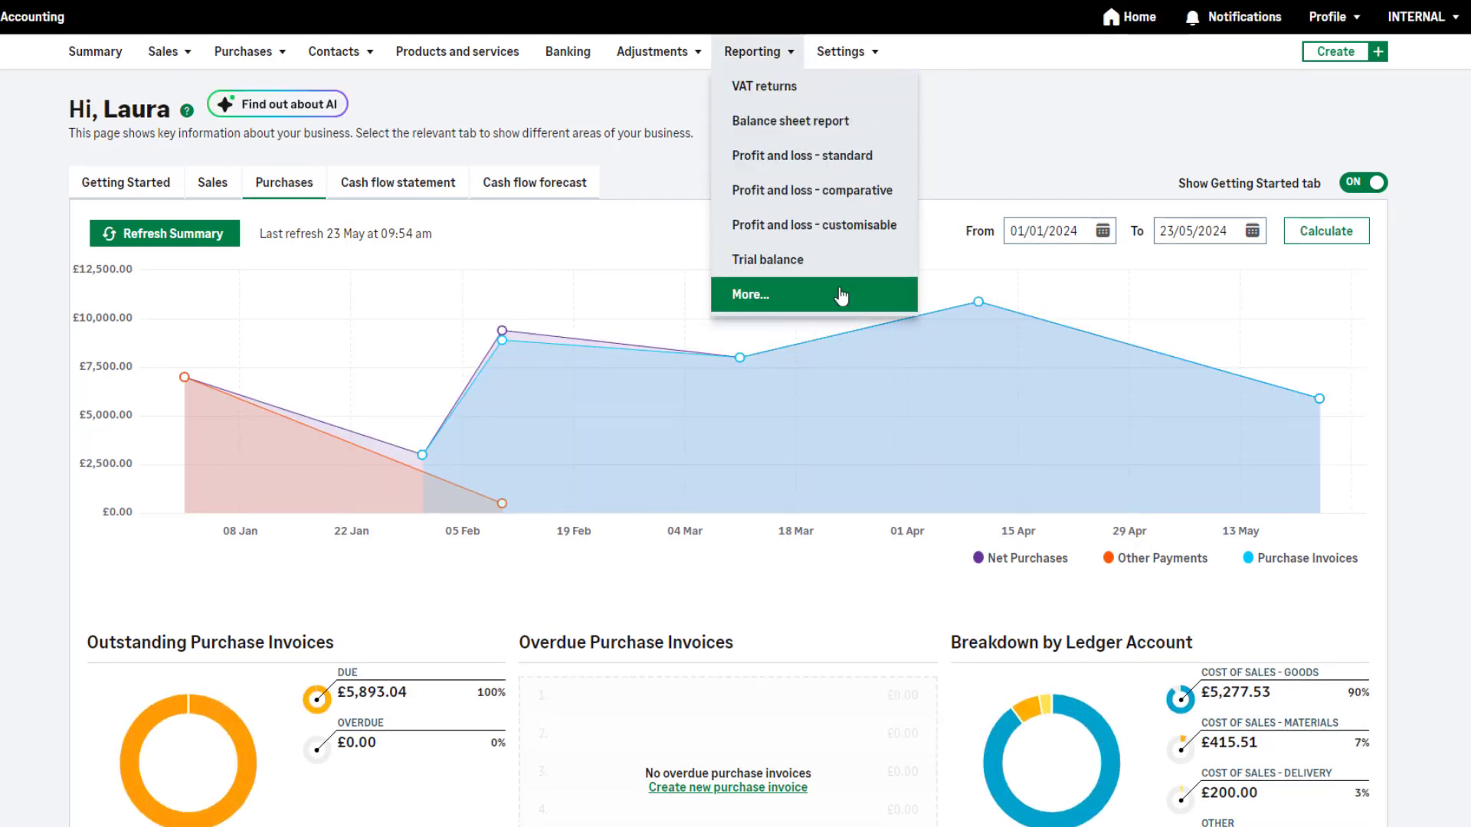
left_click(847, 314)
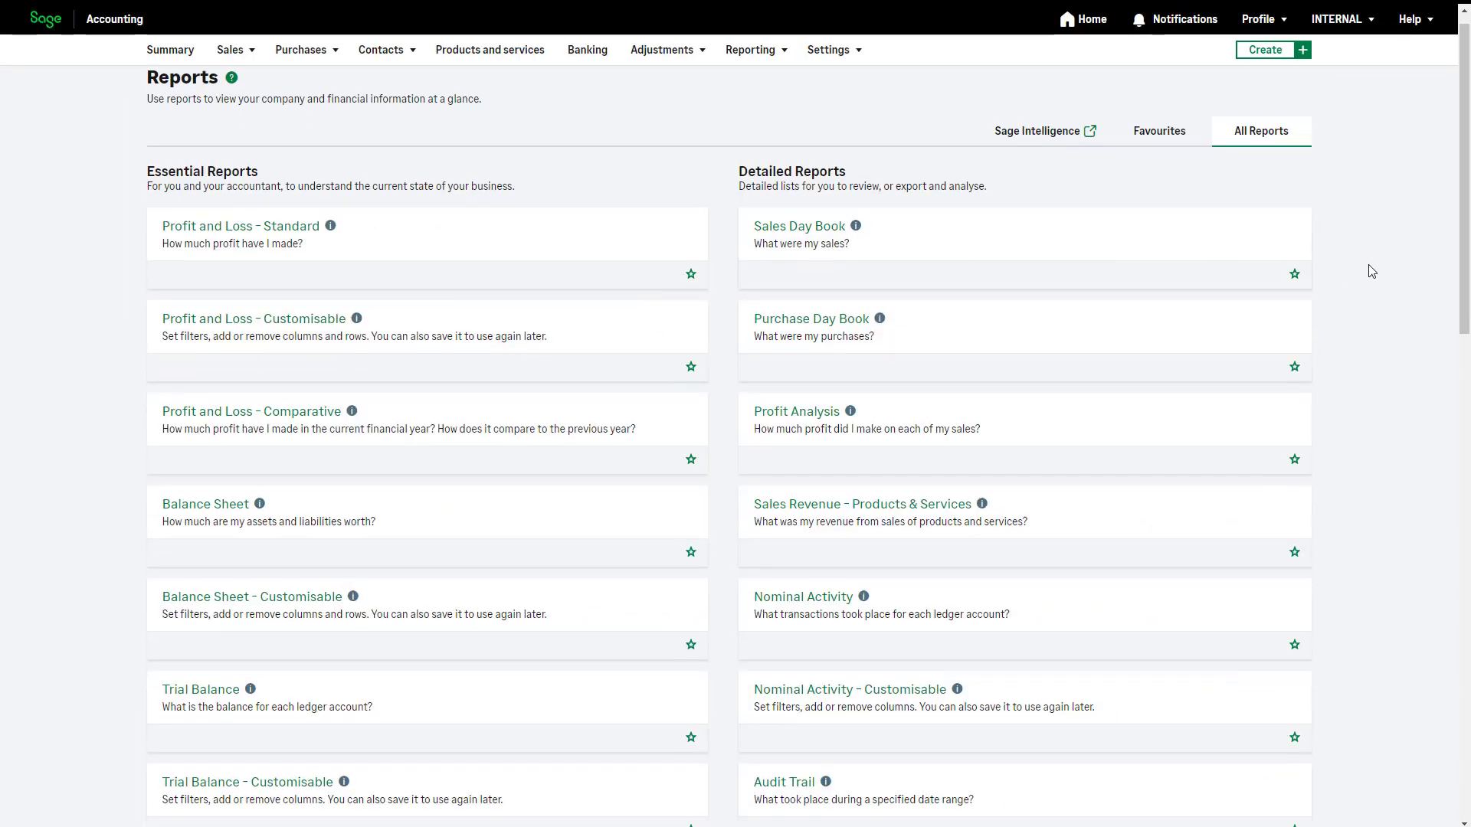
scroll(1371, 272, "down", 6)
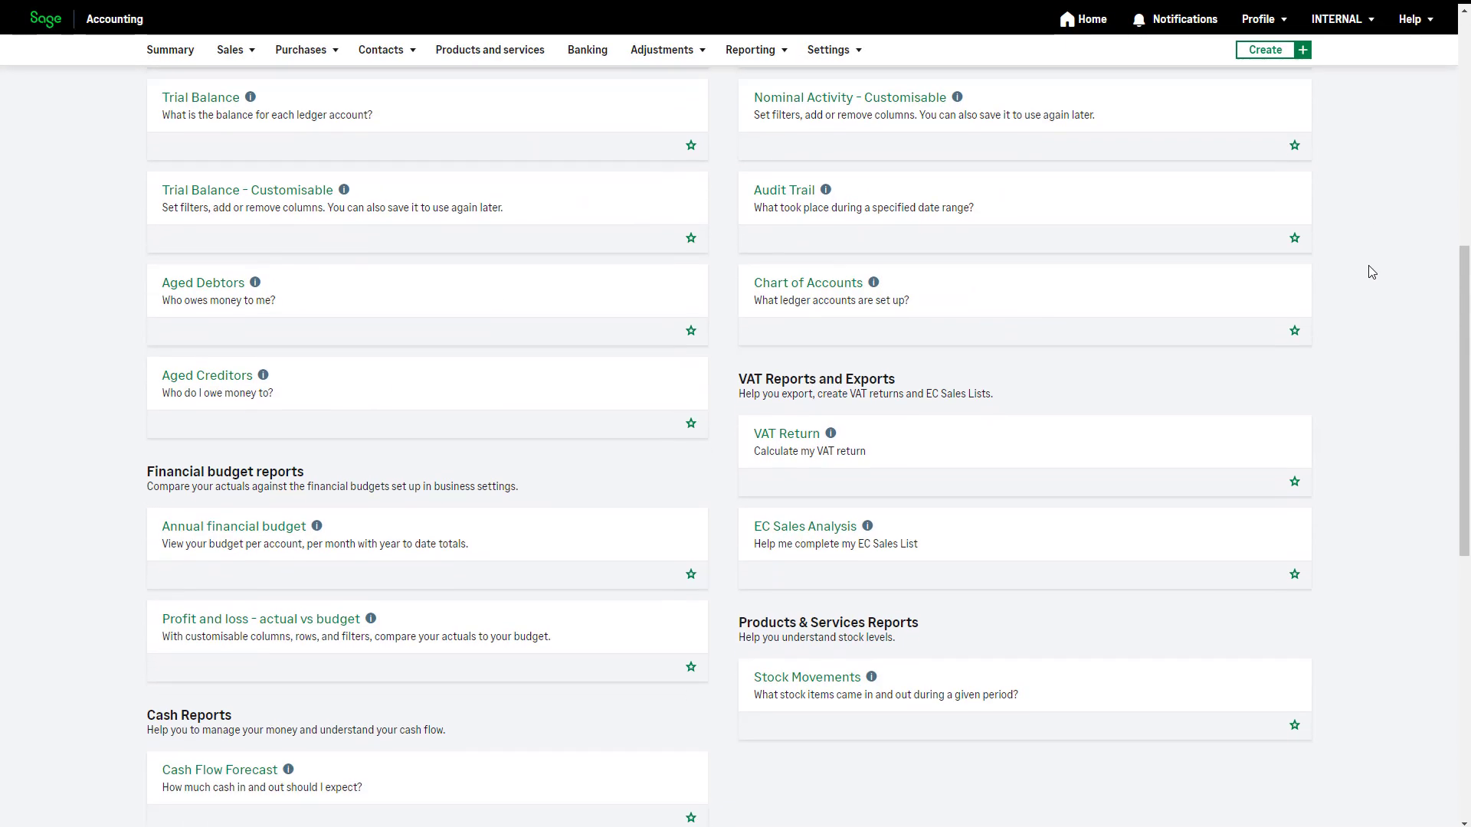
scroll(1371, 272, "down", 3)
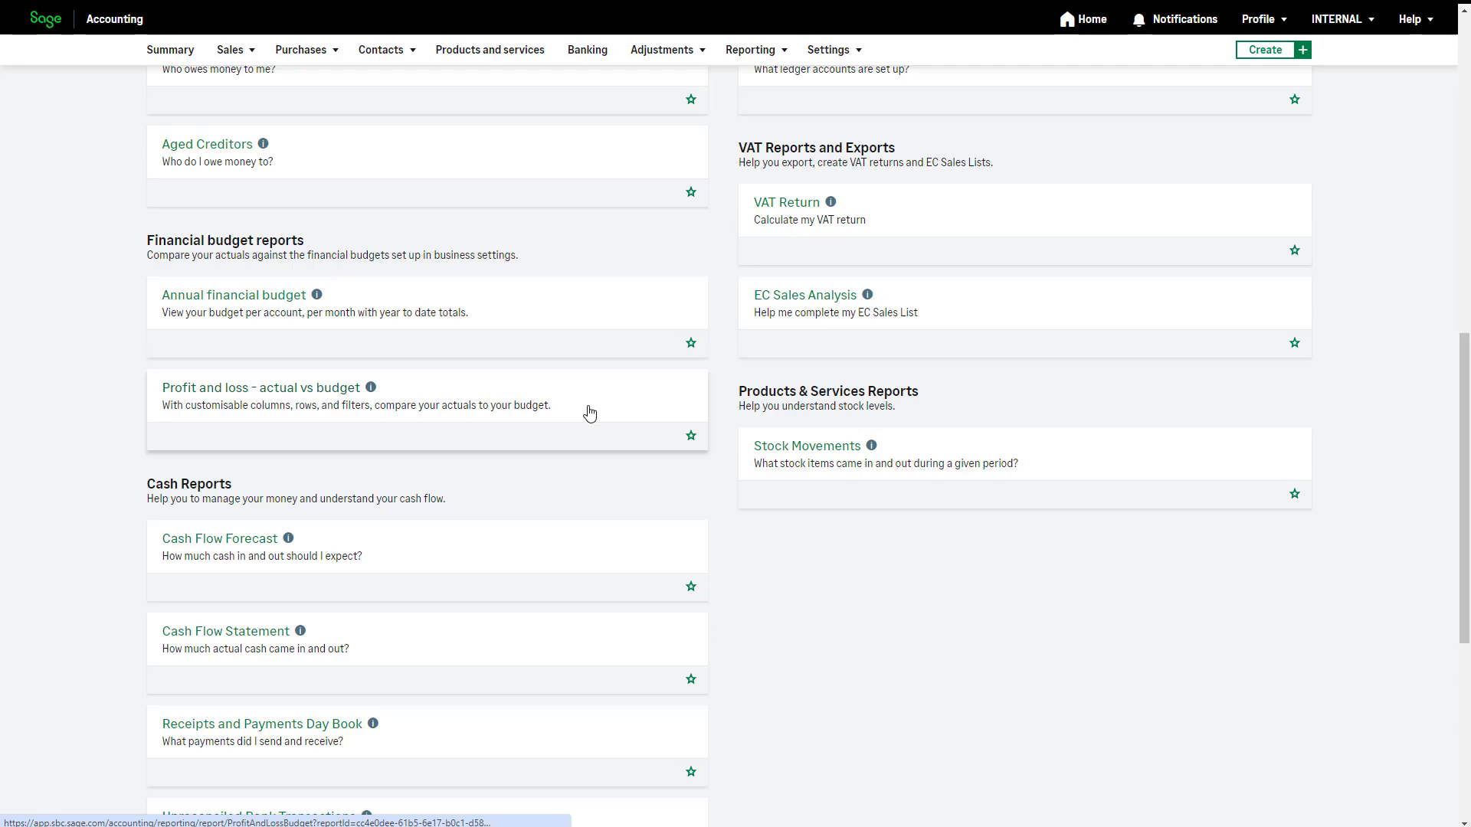
left_click(589, 414)
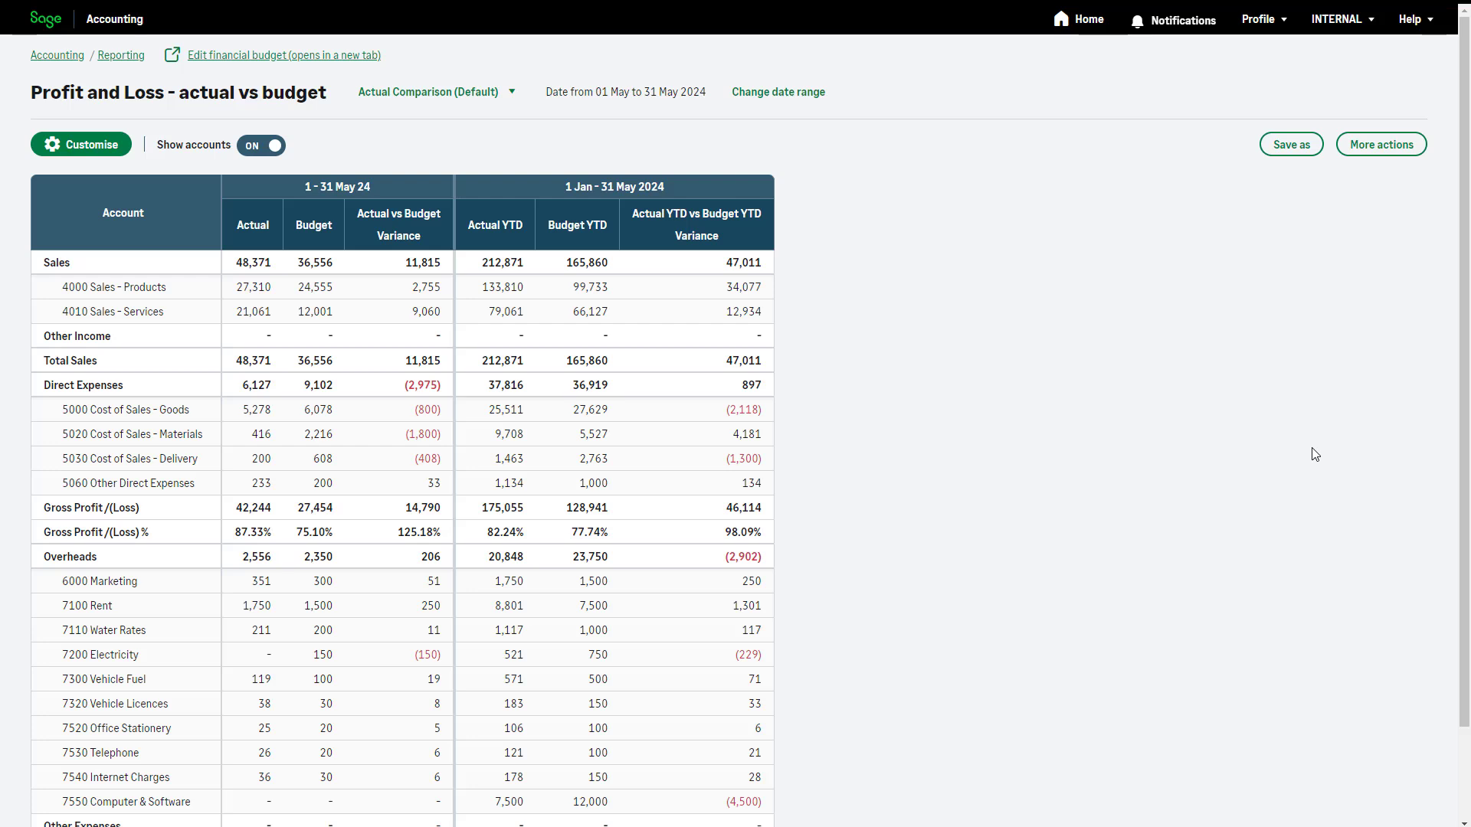
left_click(515, 91)
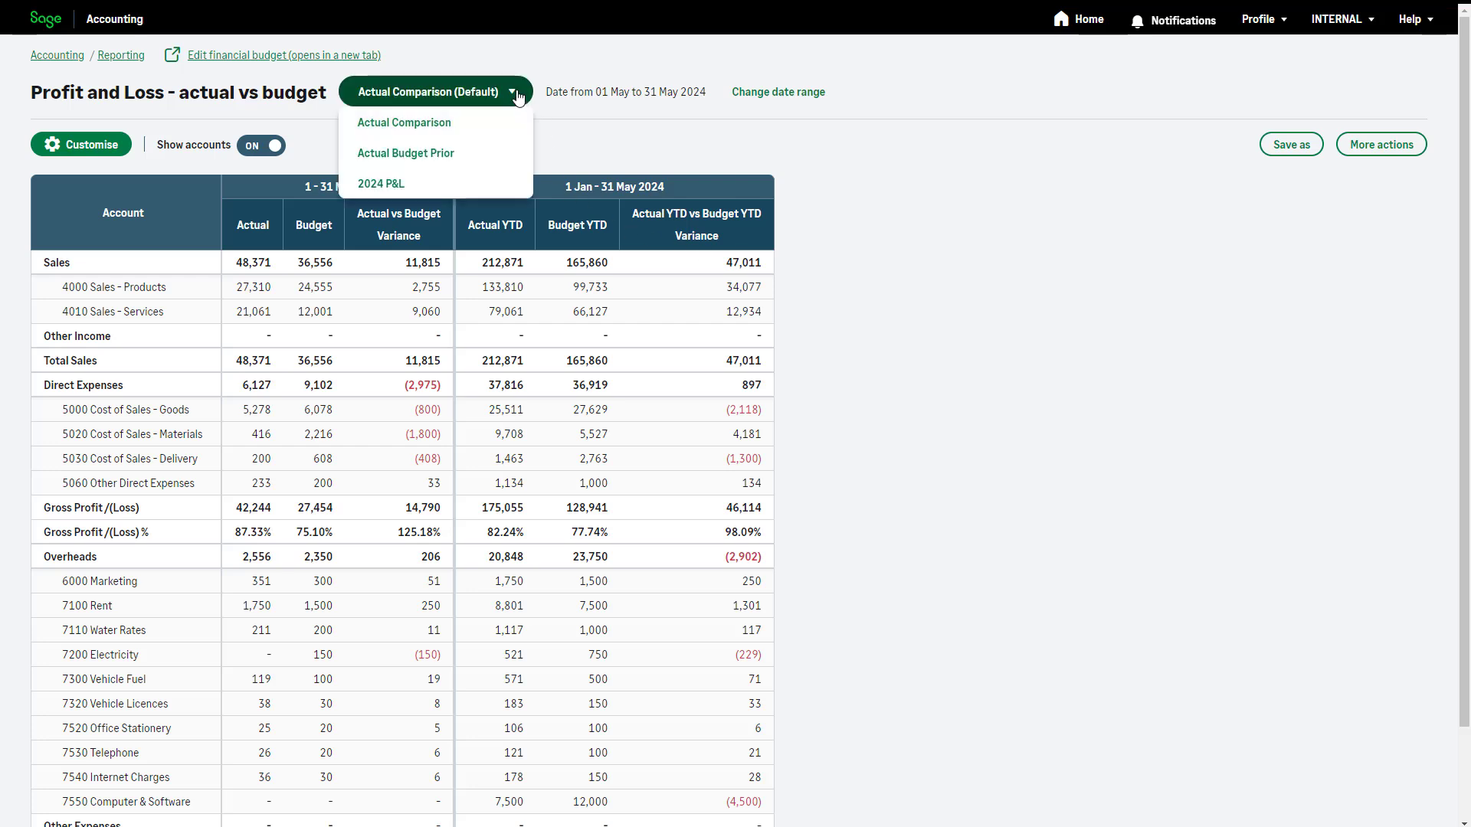
left_click(504, 162)
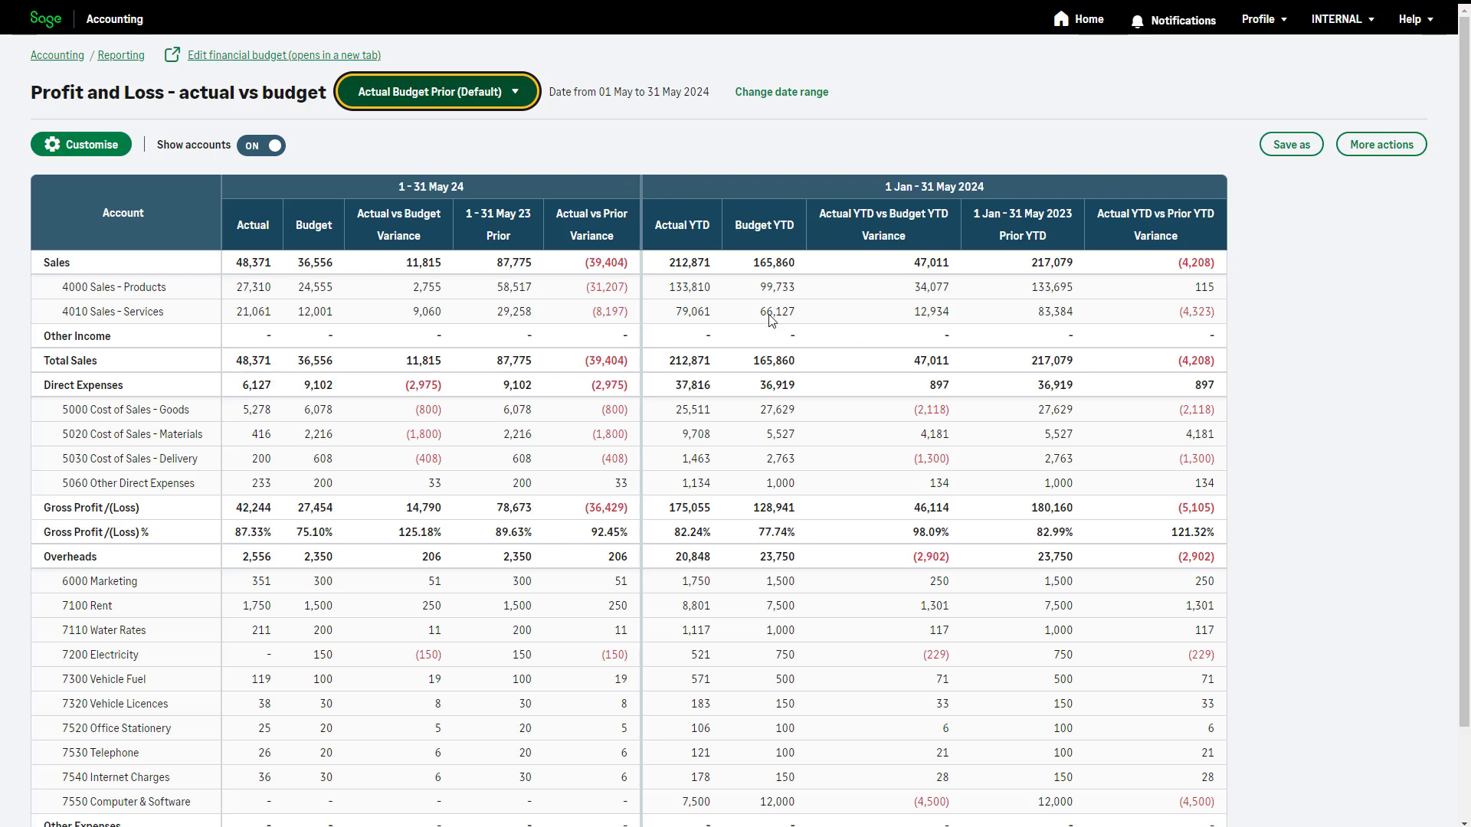
left_click(513, 102)
left_click(503, 122)
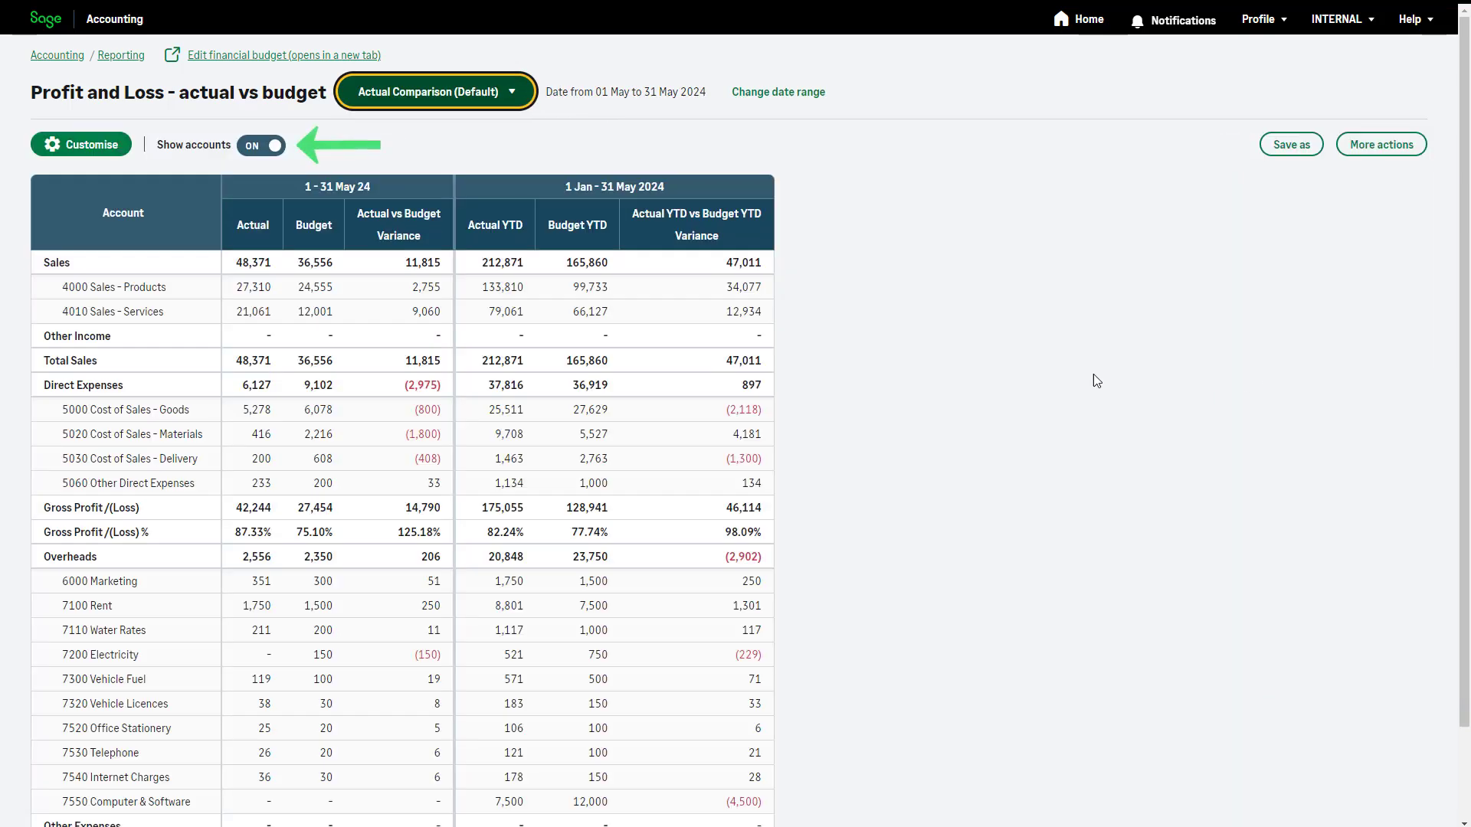
Hide individual accounts and set the period to last quarter (Jan–Mar 2024) with variance shown as Both.
left_click(272, 153)
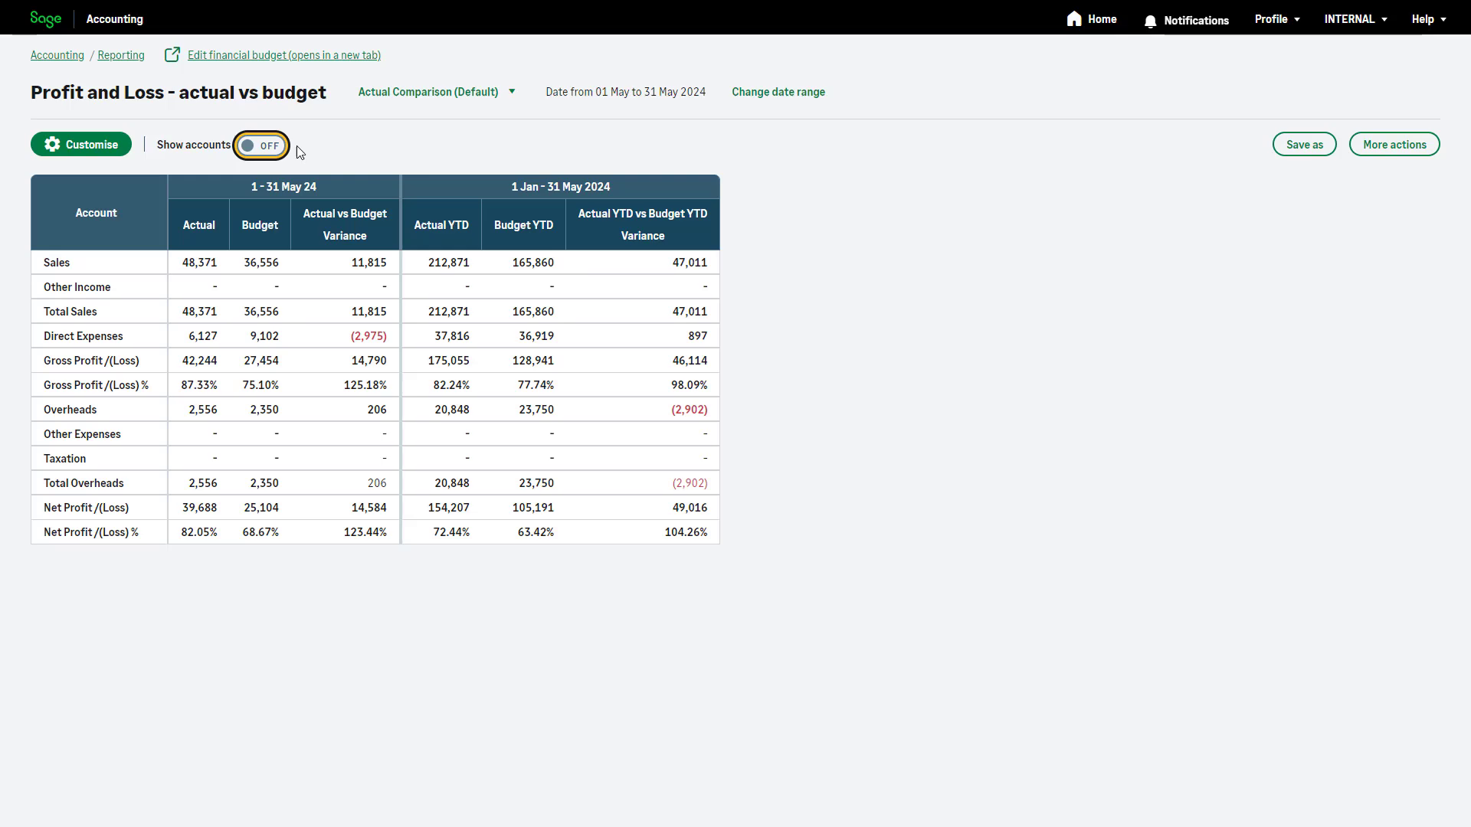
left_click(112, 154)
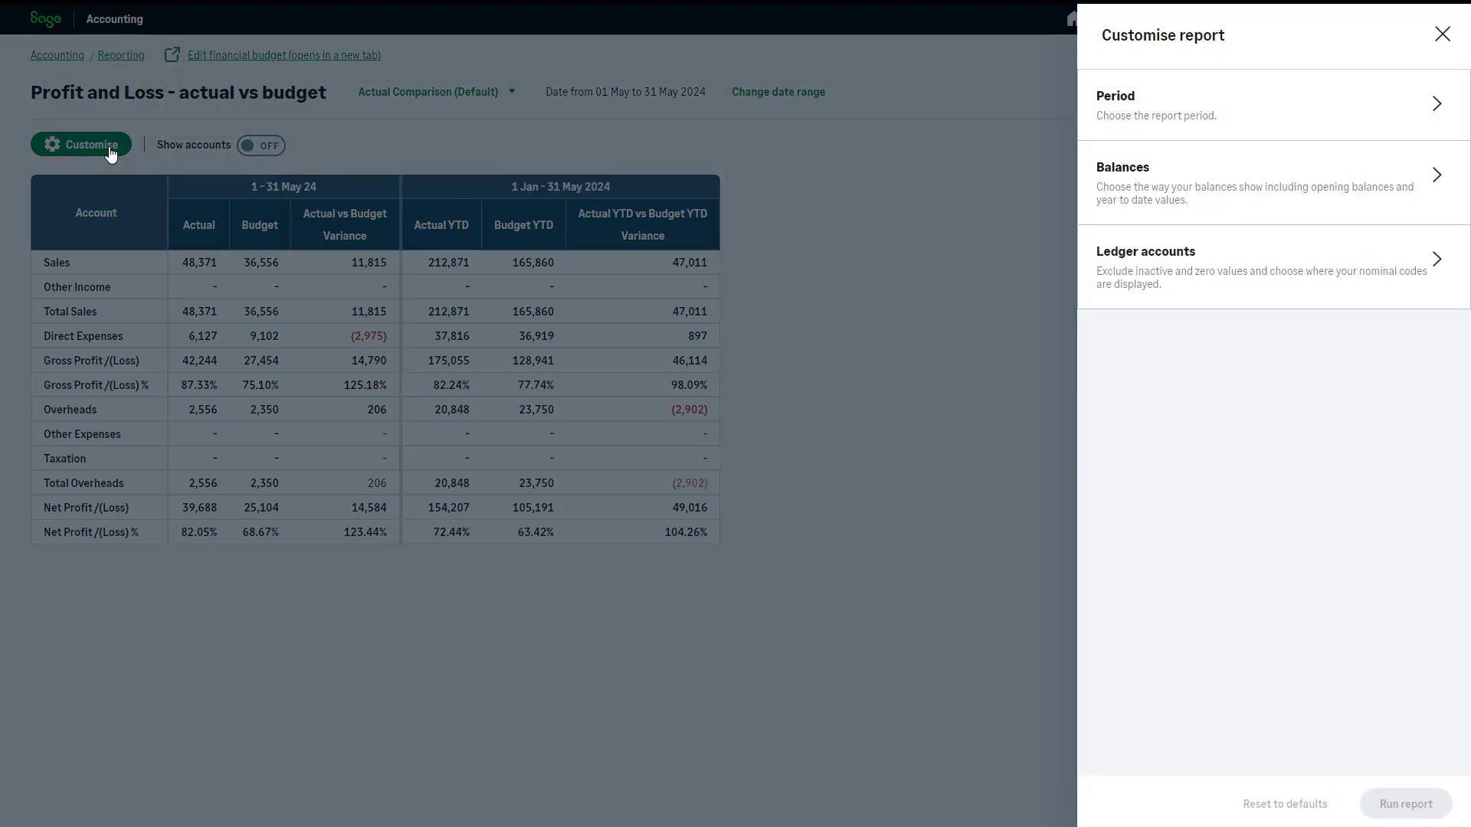
left_click(1411, 123)
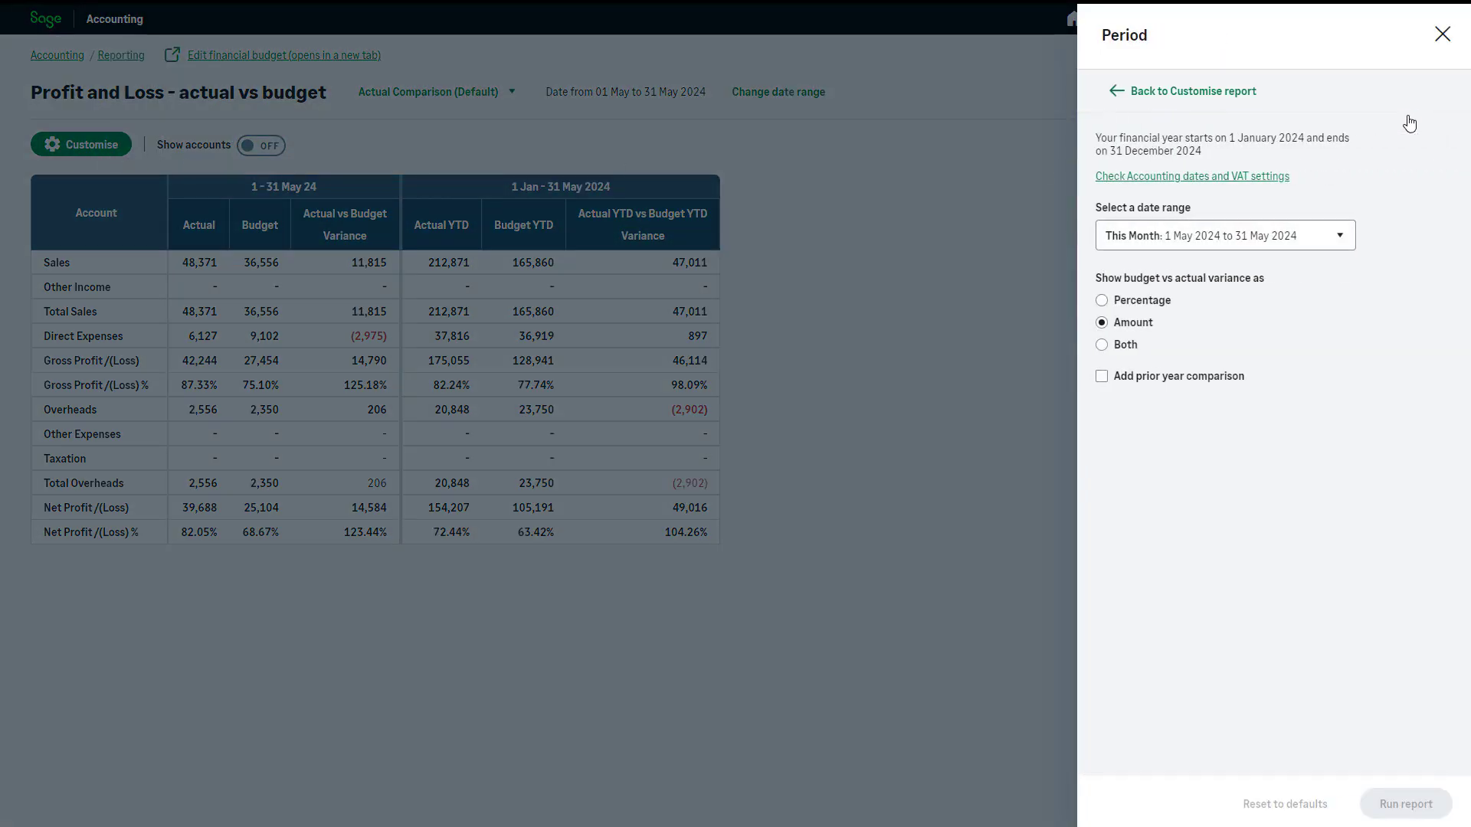
left_click(1345, 242)
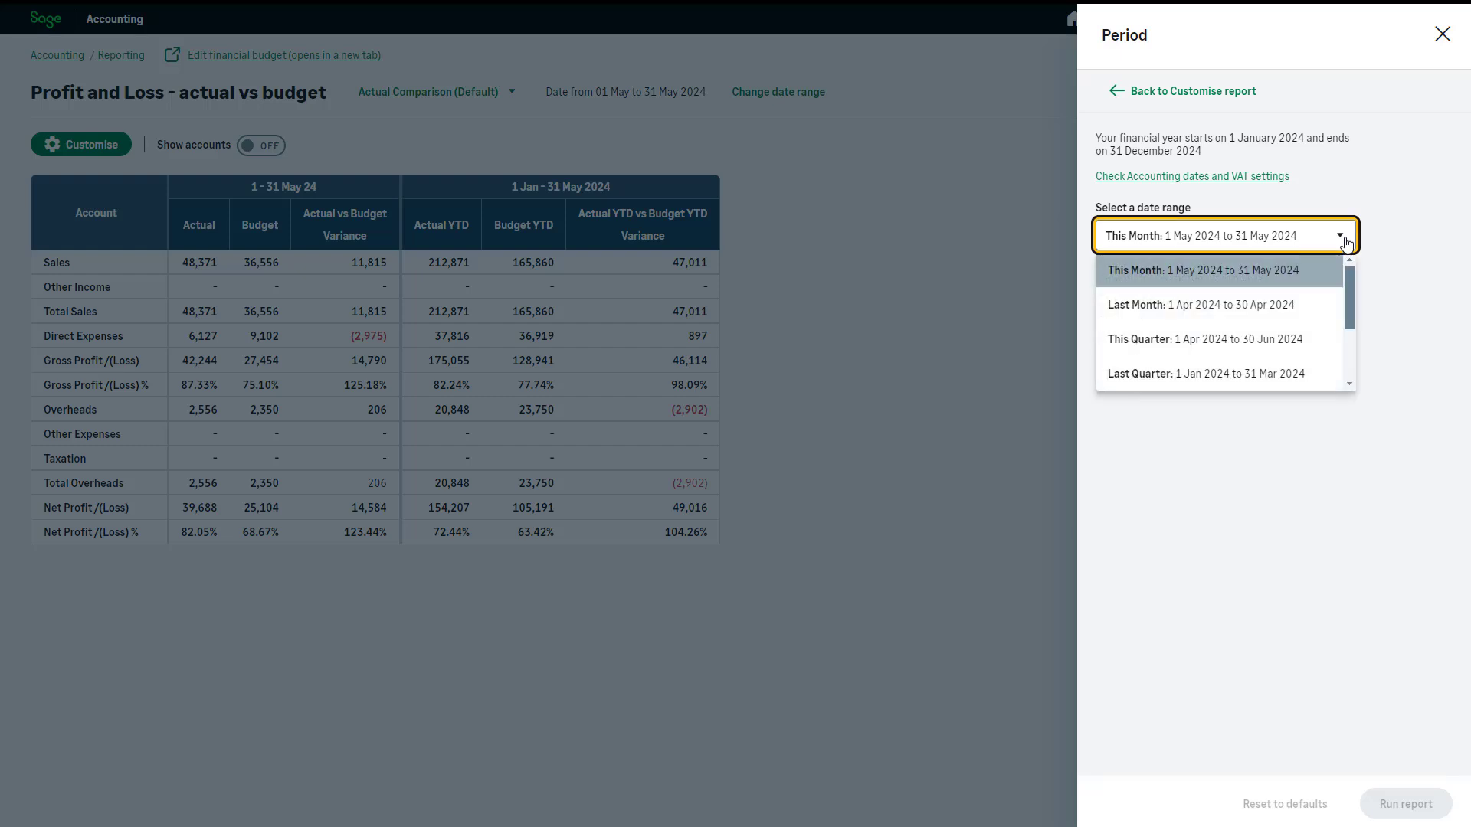
left_click_drag(1345, 266, 1350, 303)
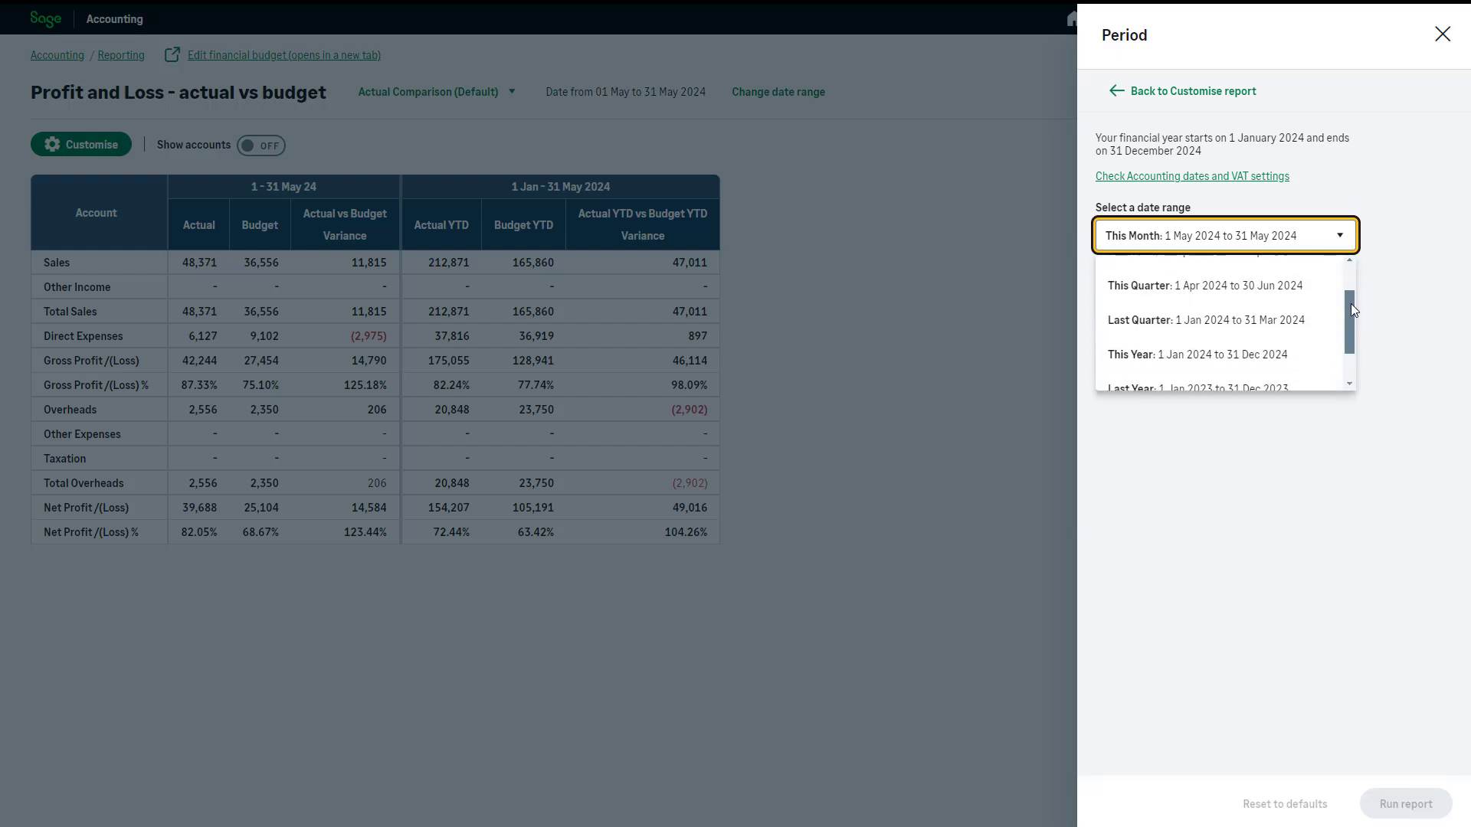
left_click(1308, 328)
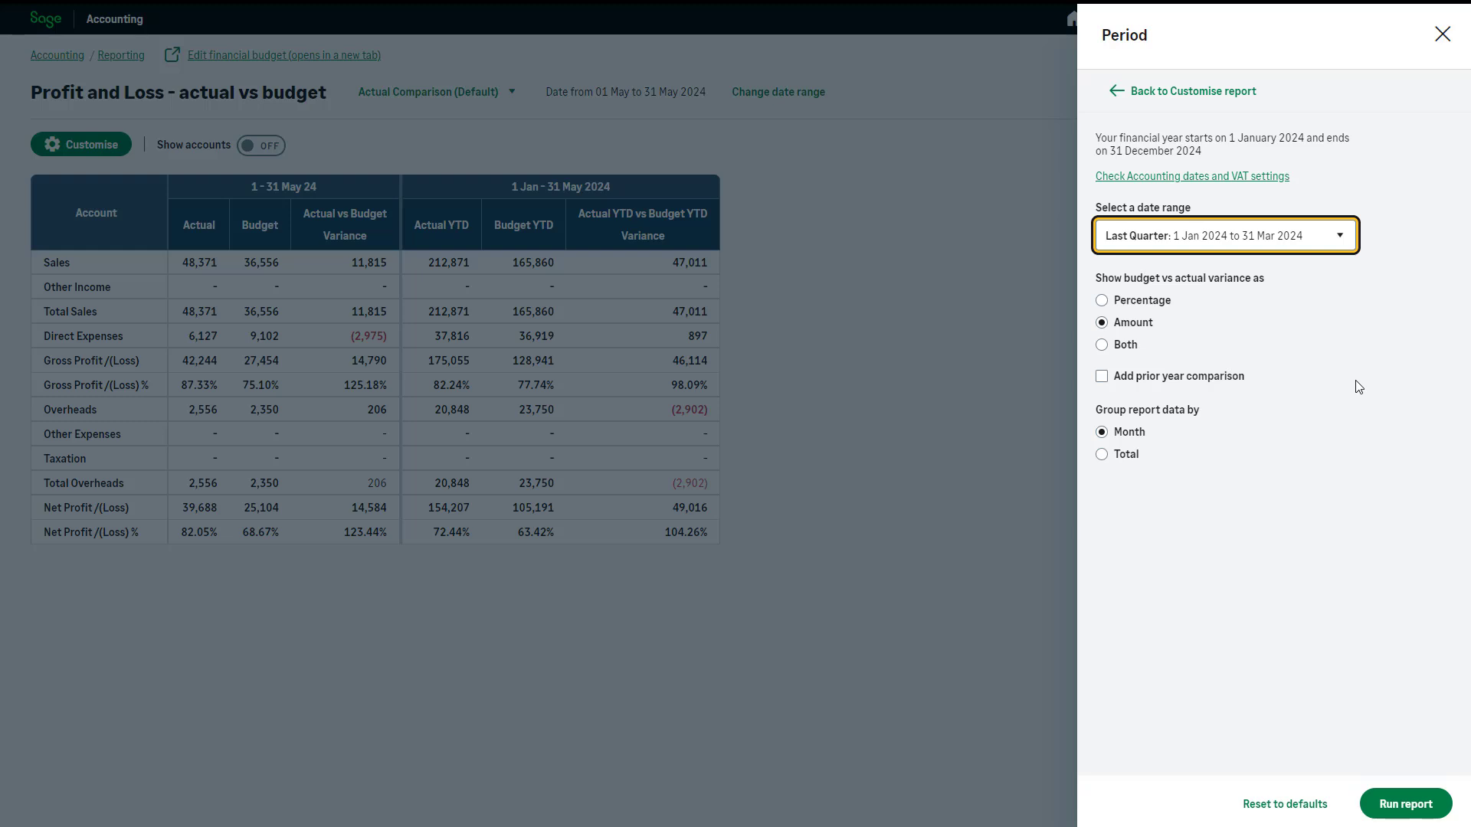
left_click(1102, 346)
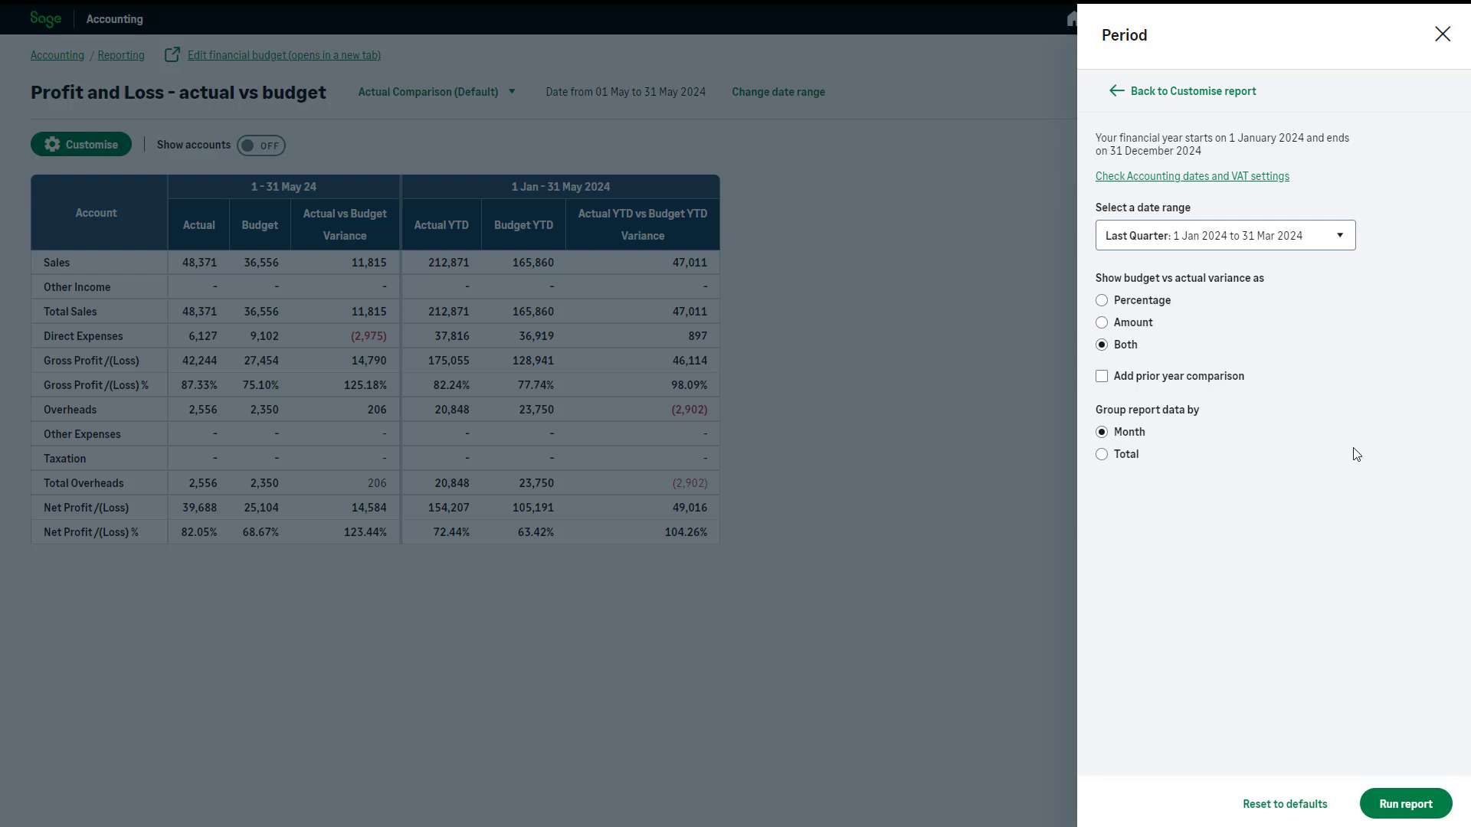
left_click(1145, 97)
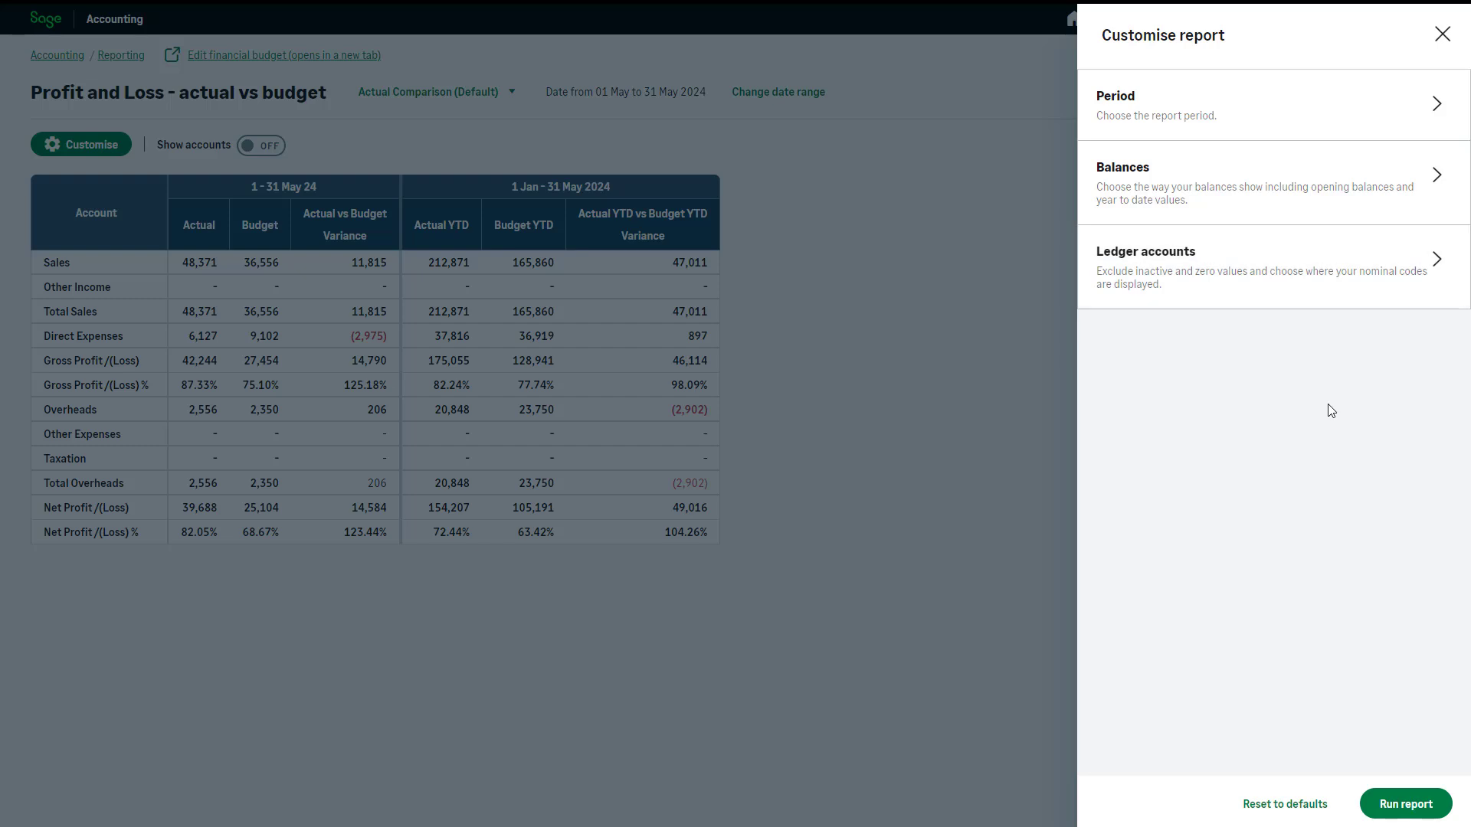
Review the Balances and Ledger accounts settings, then run the Jan–Mar 2024 actual vs budget report.
left_click(1382, 198)
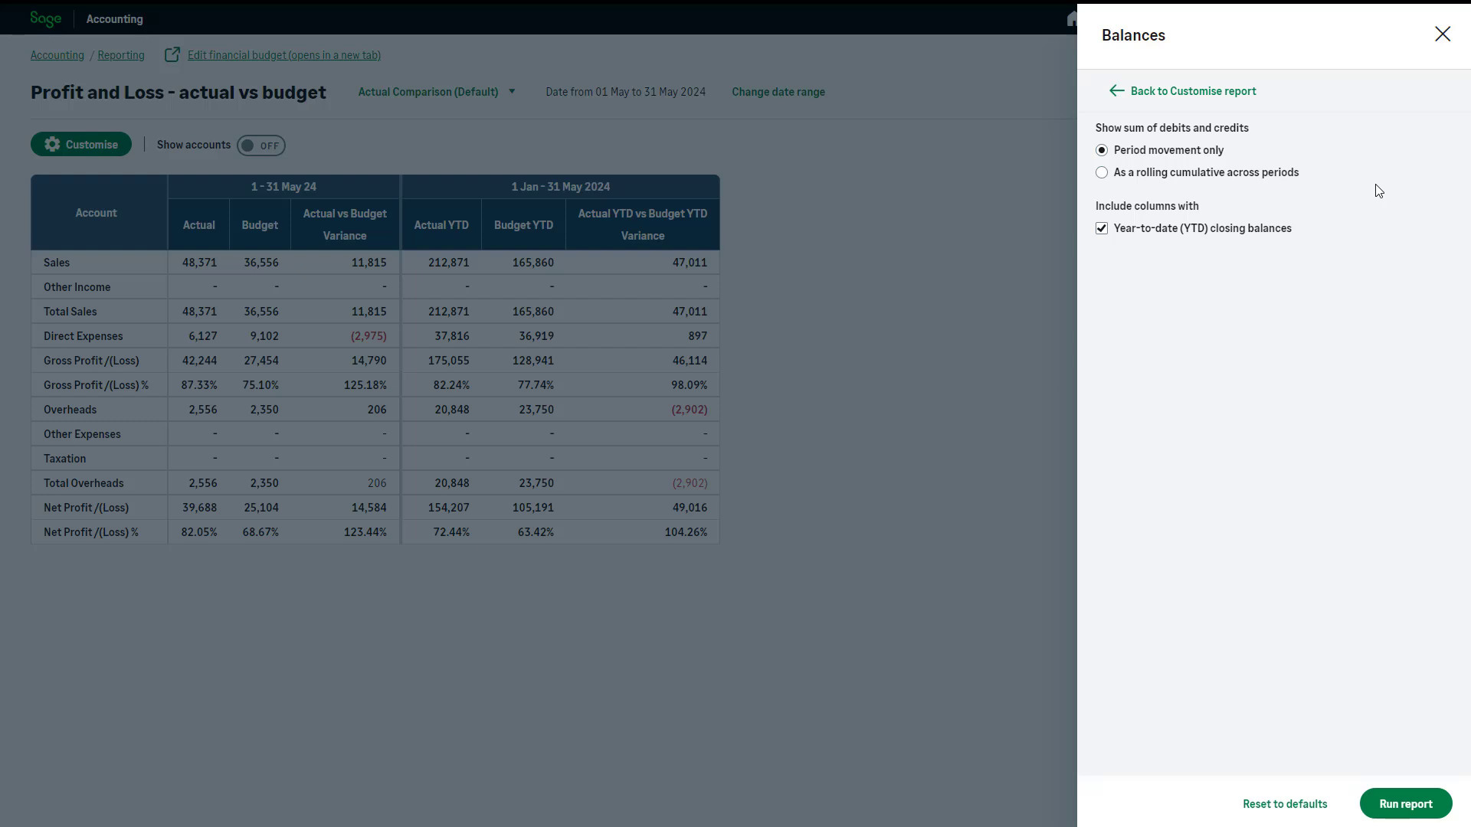
left_click(1165, 90)
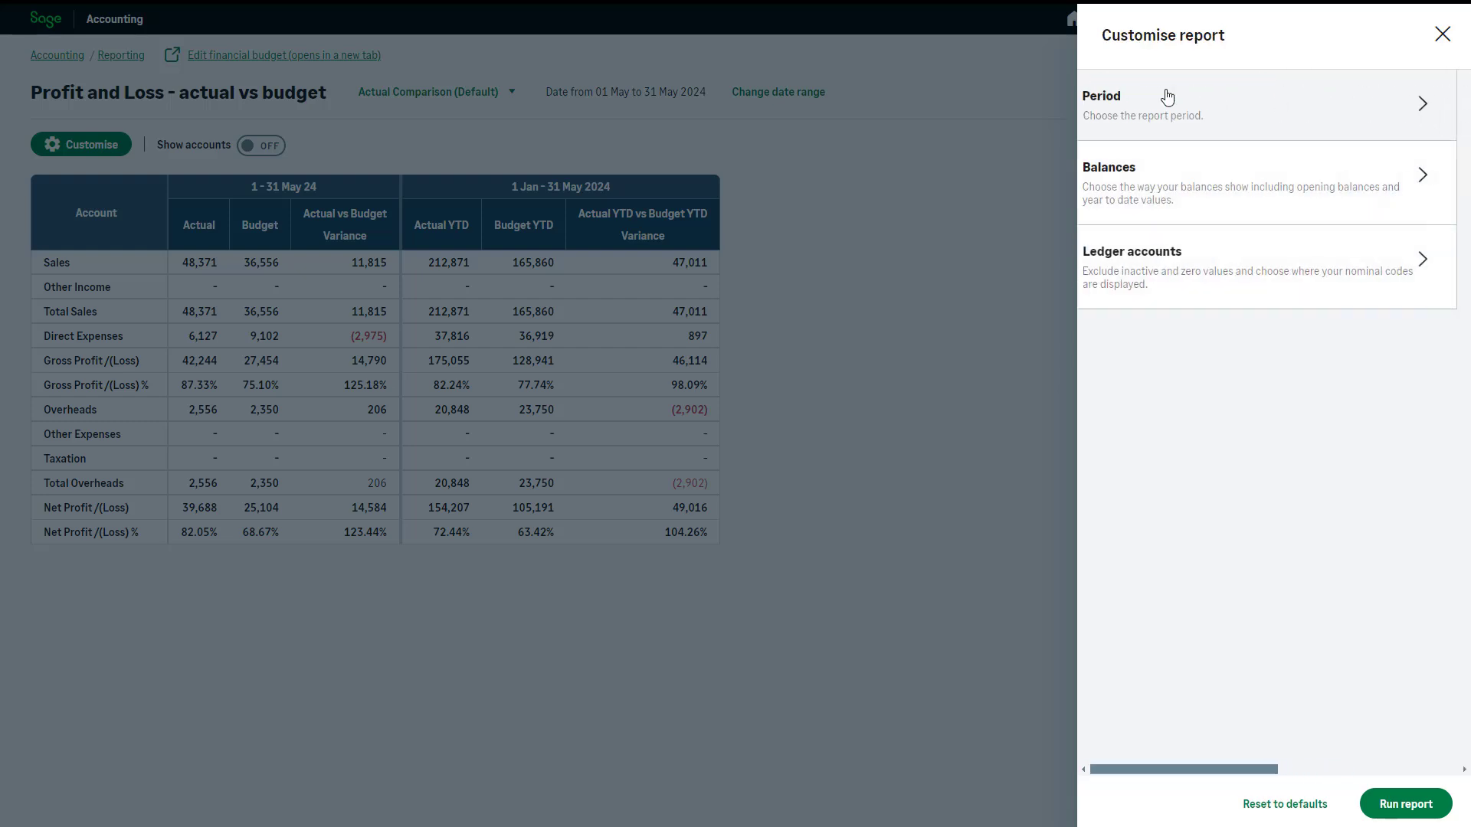
left_click(1242, 297)
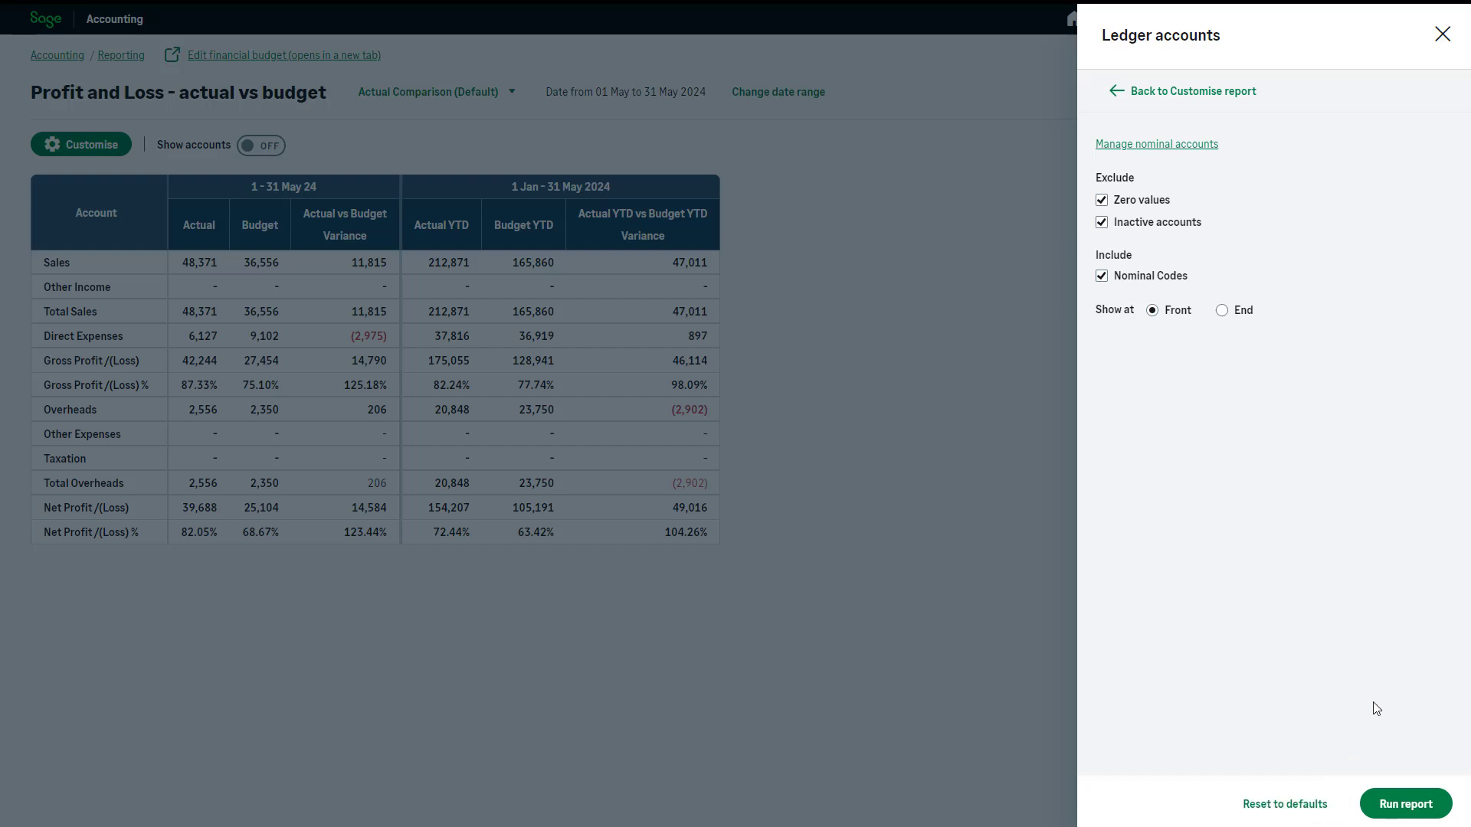
left_click(1379, 805)
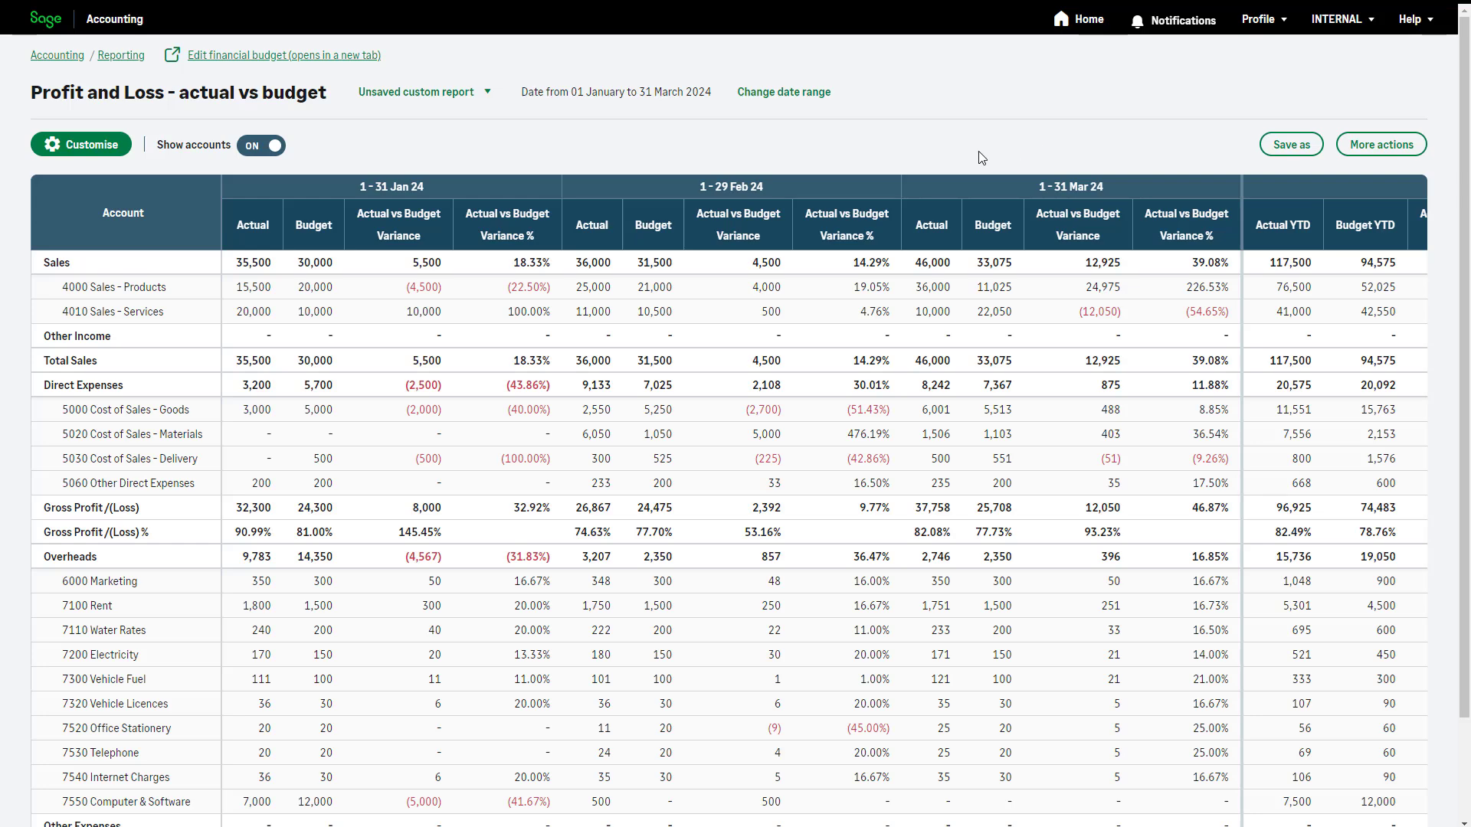
Regroup the Jan–Mar 2024 actual vs budget report as one total period, with account lines hidden.
left_click(788, 101)
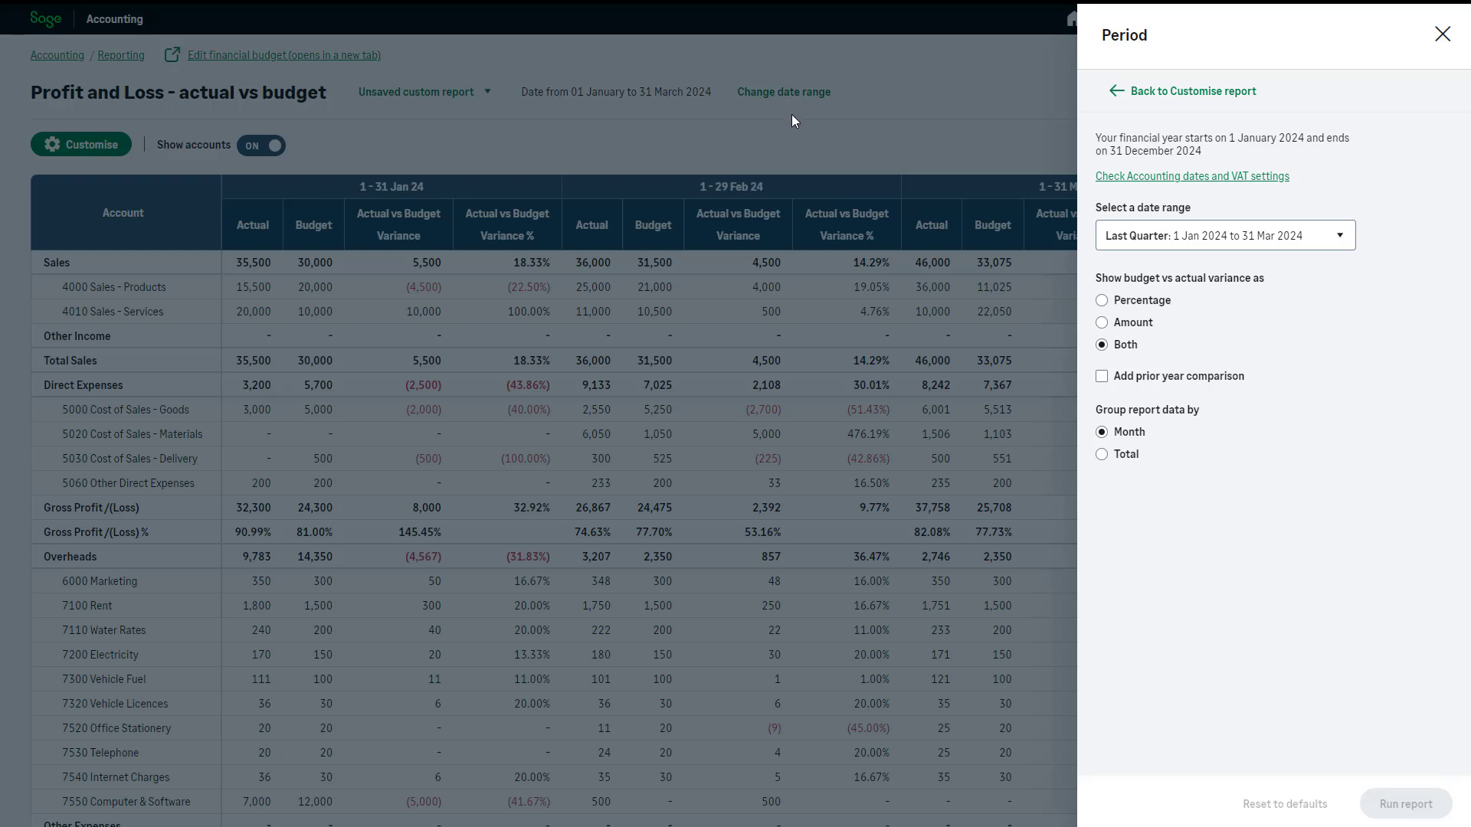
left_click(1102, 454)
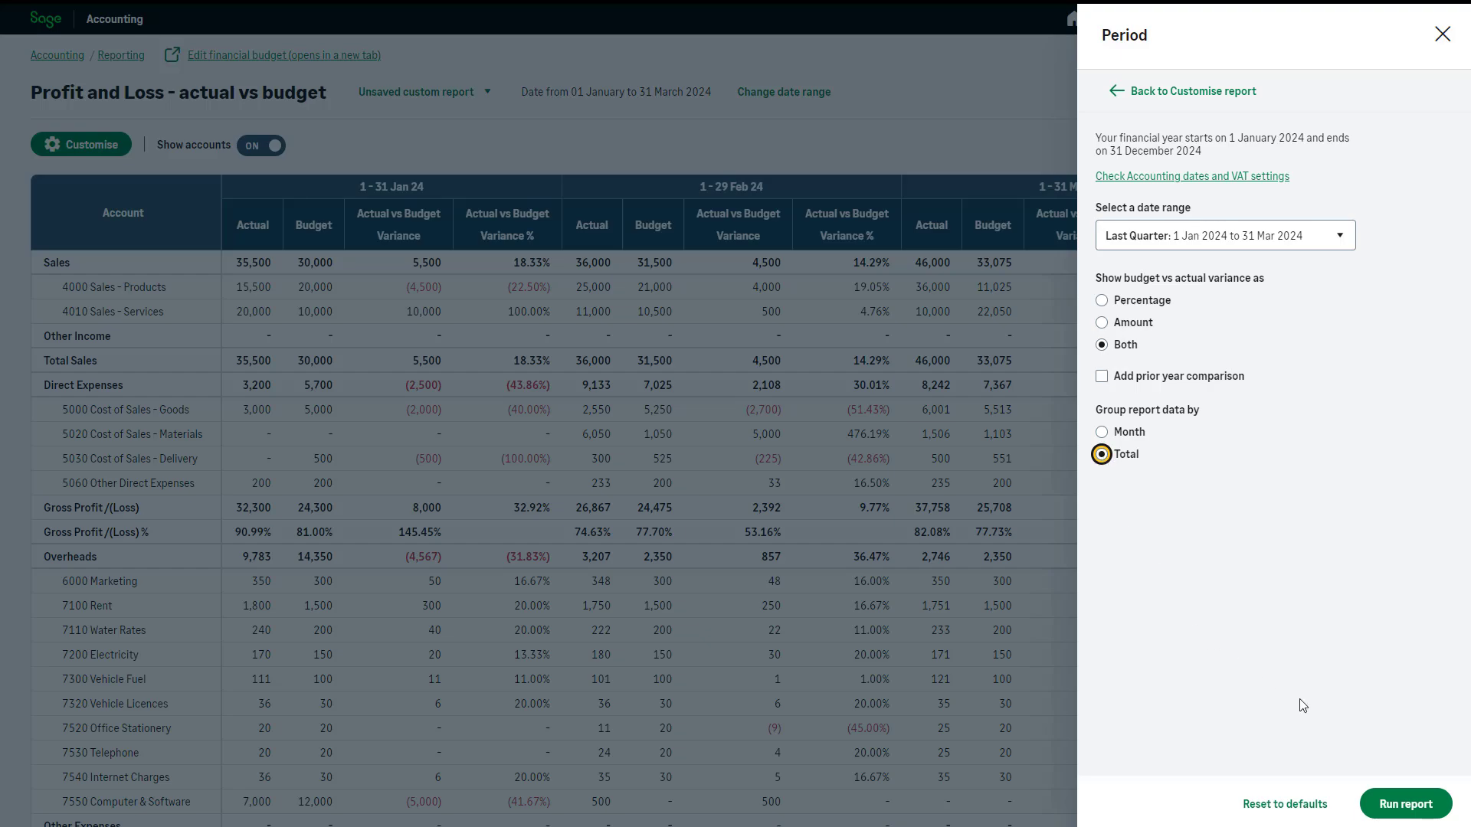
left_click(1406, 803)
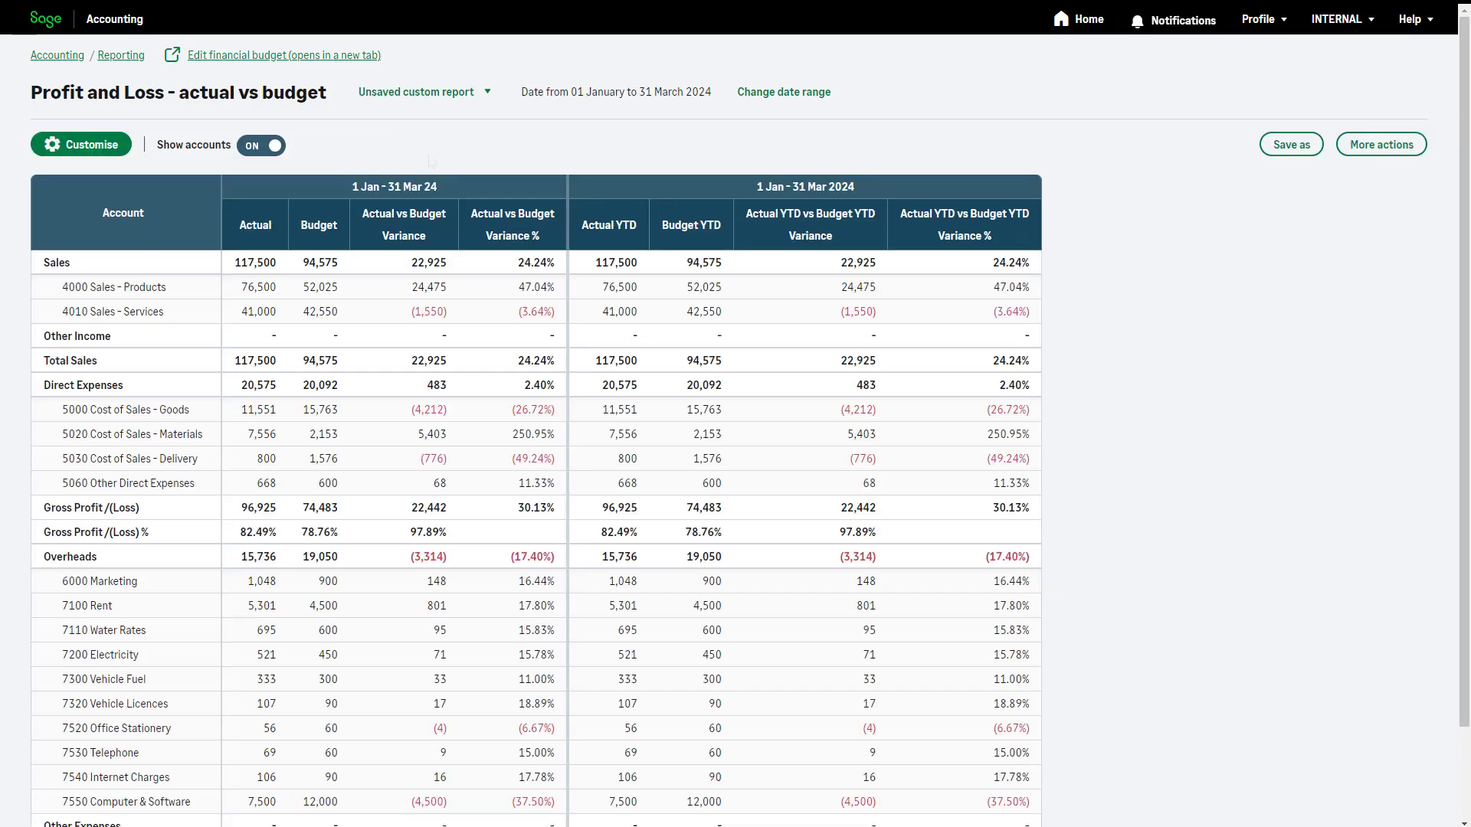
left_click(264, 150)
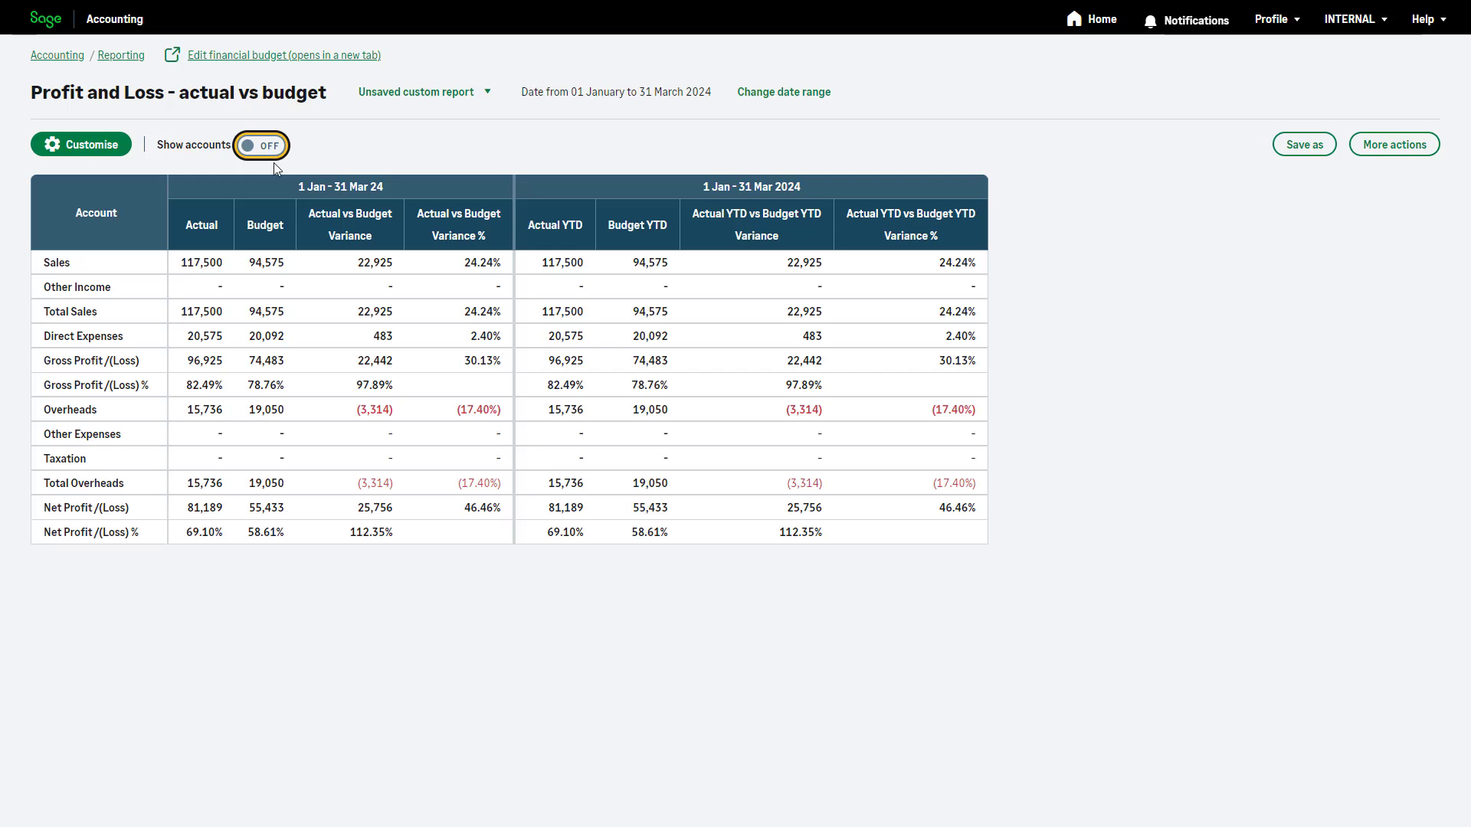
View the report full screen from More actions, then exit full screen.
left_click(1390, 153)
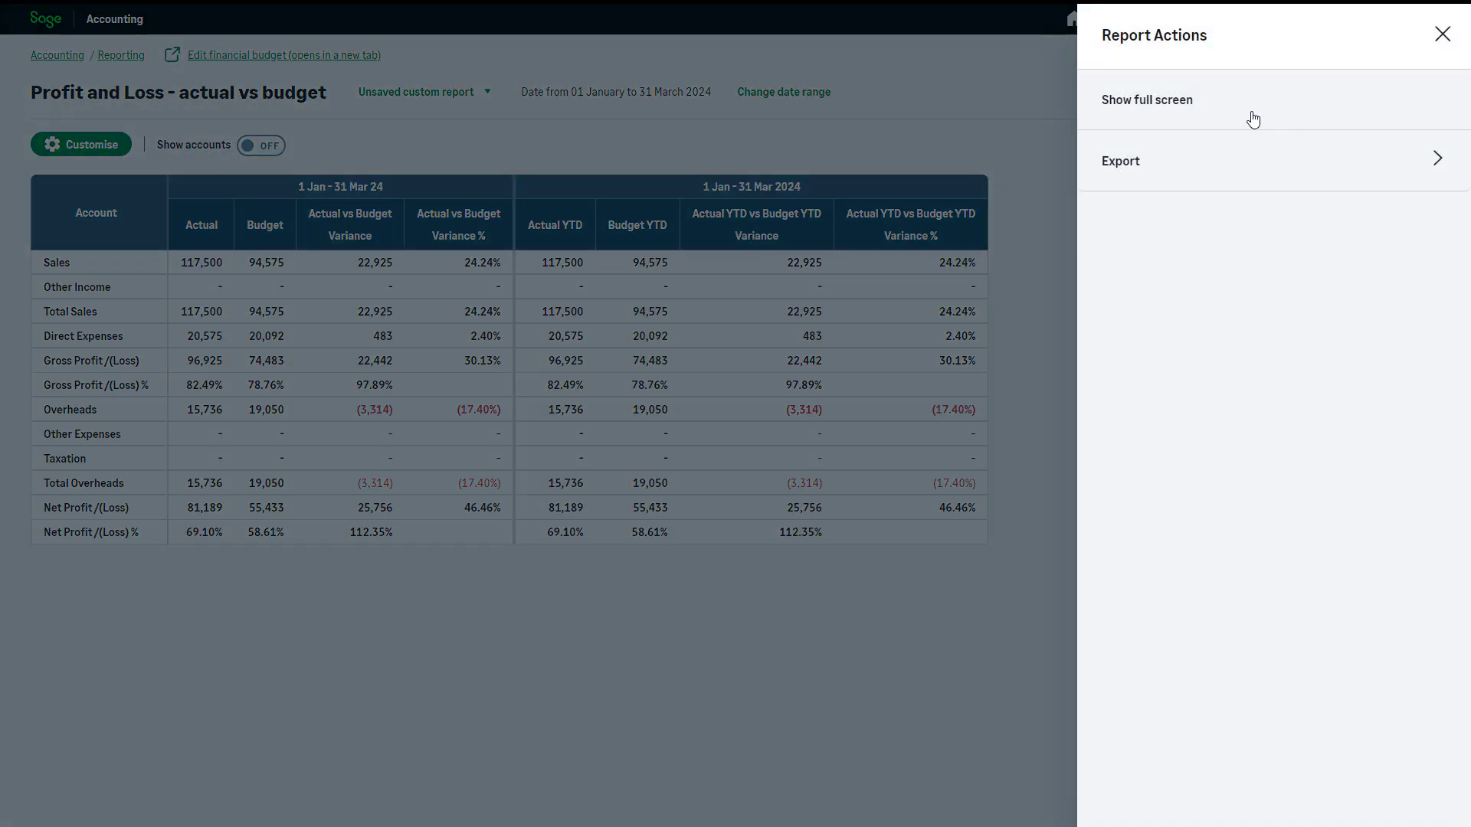
left_click(1251, 117)
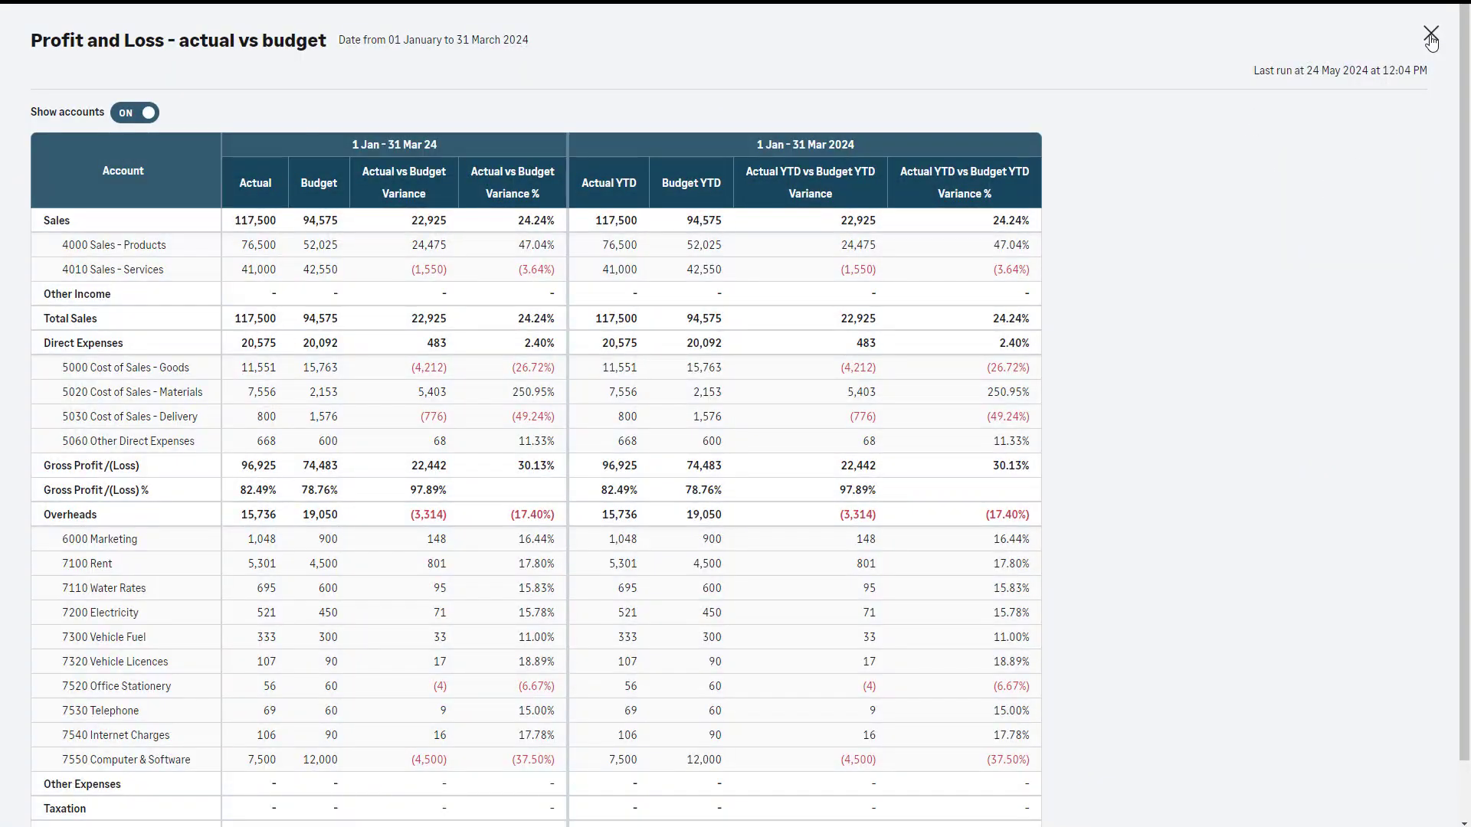
left_click(1430, 39)
Browse the export formats, close the actions panel, and open the Save as custom report dialog.
left_click(1411, 145)
left_click(1429, 159)
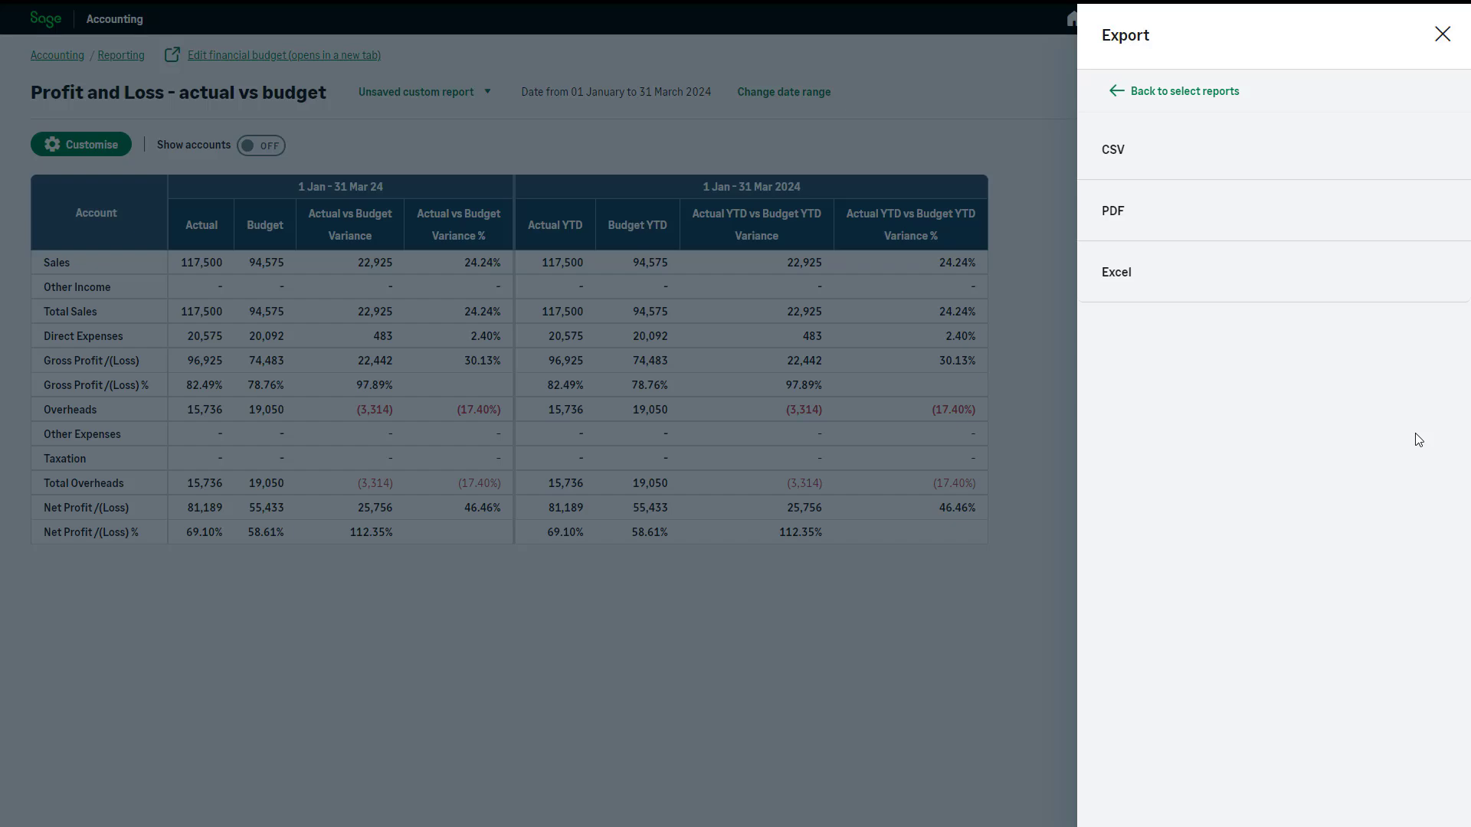
left_click(1126, 91)
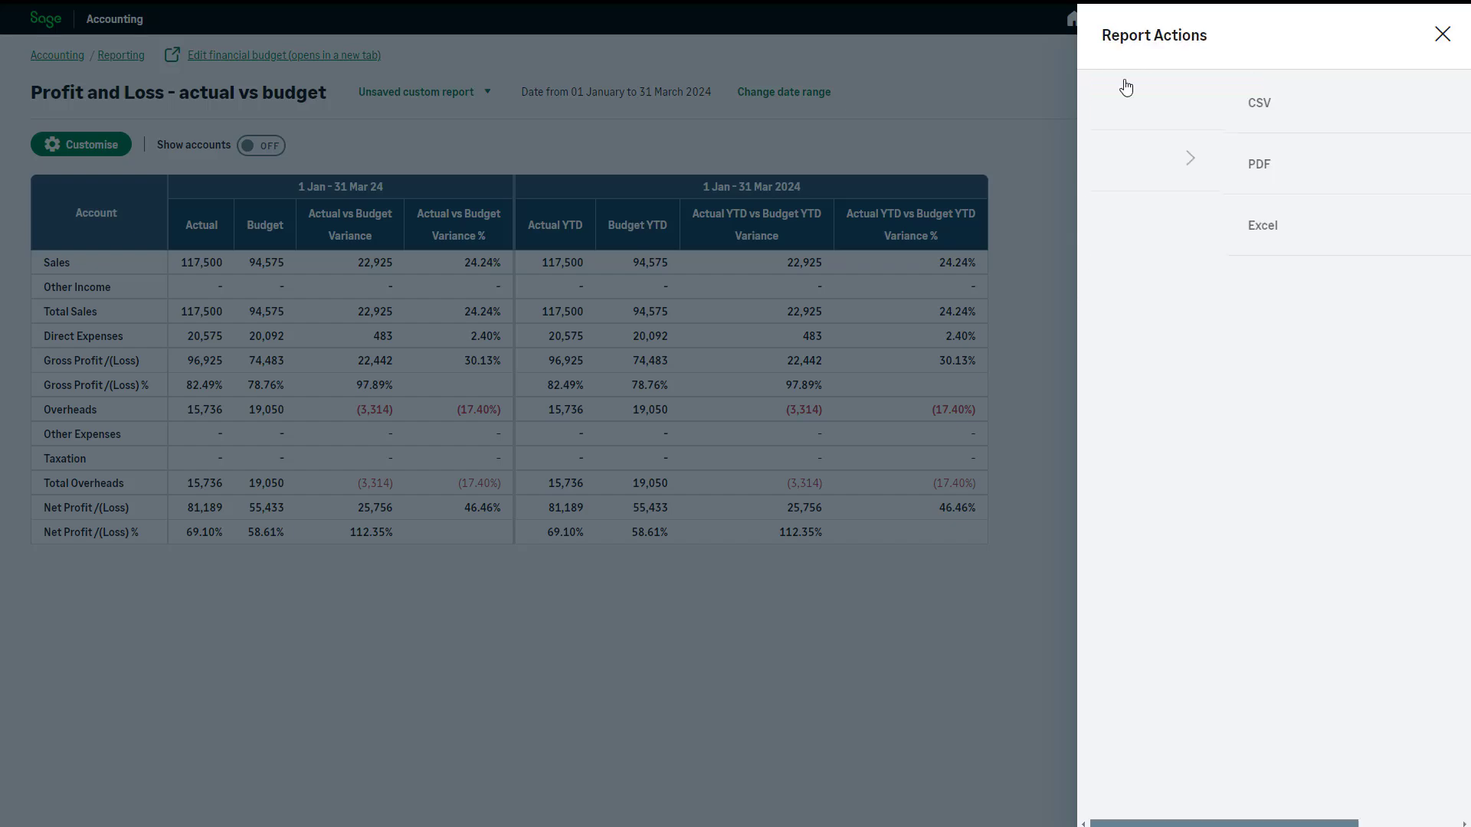
left_click(1442, 33)
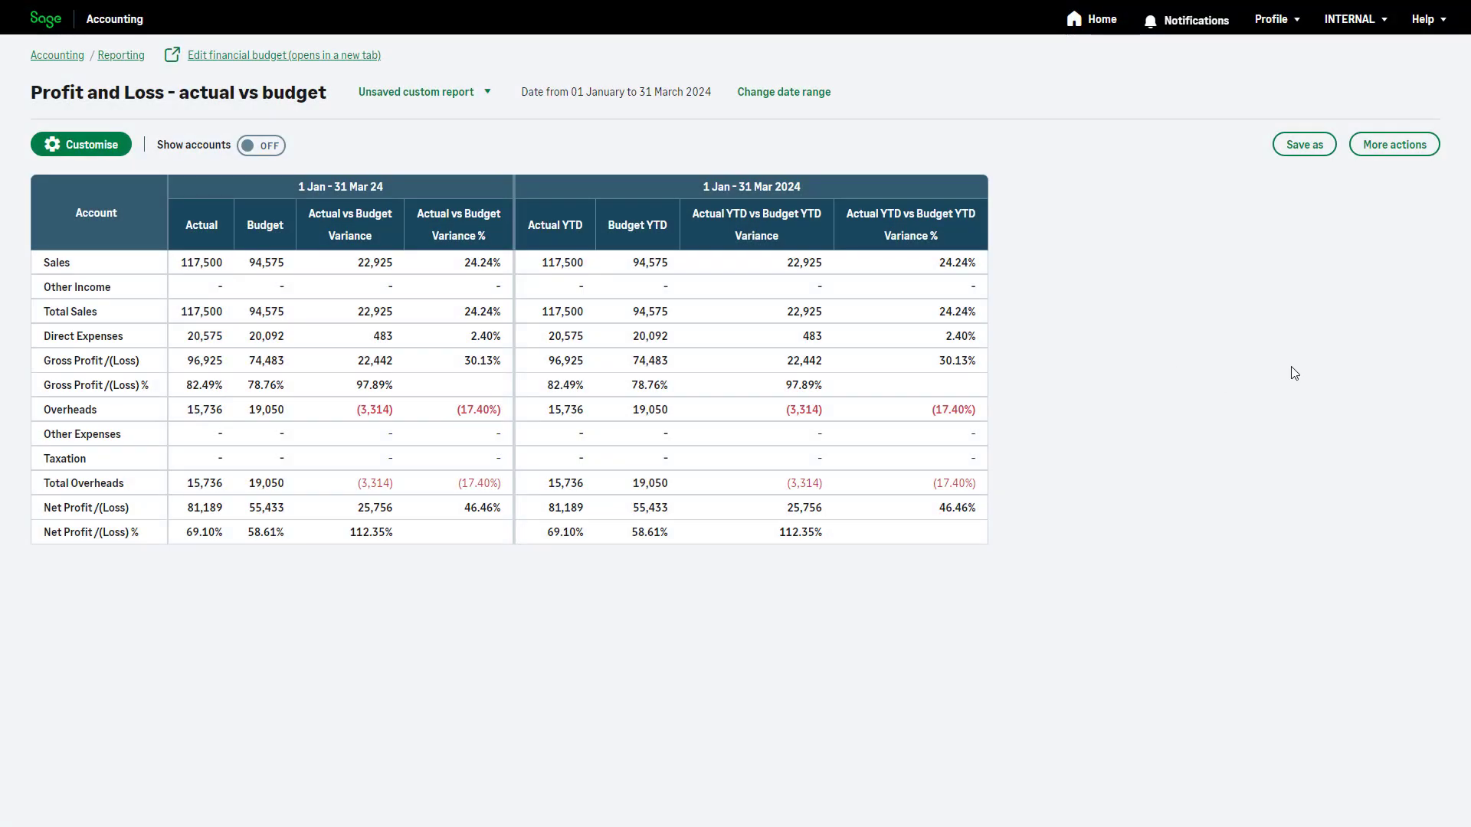
left_click(1303, 148)
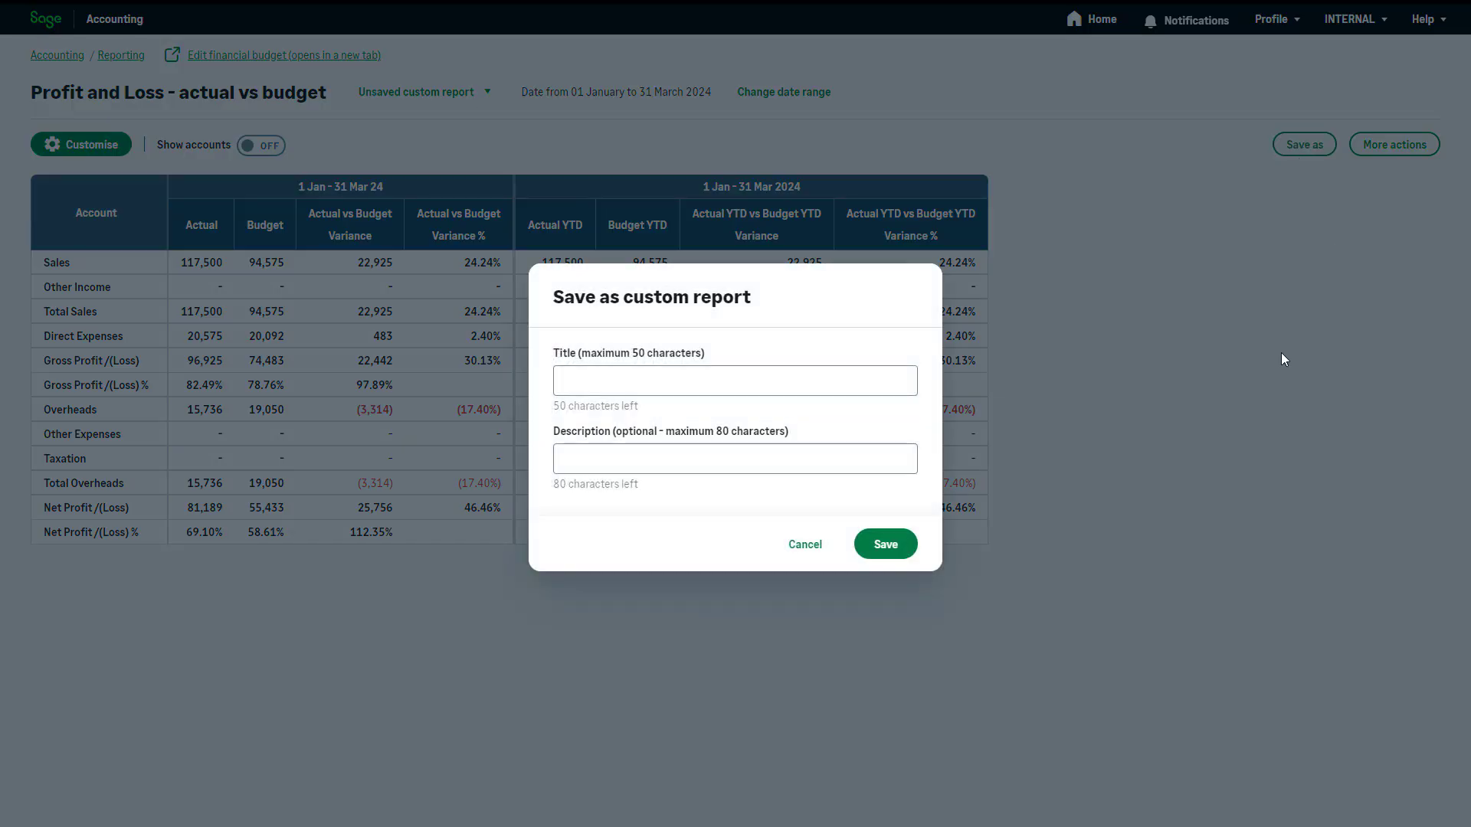
Save the report as the custom report titled 'Custom P&L Q1'.
left_click(814, 381)
type("Custom P&L Q1")
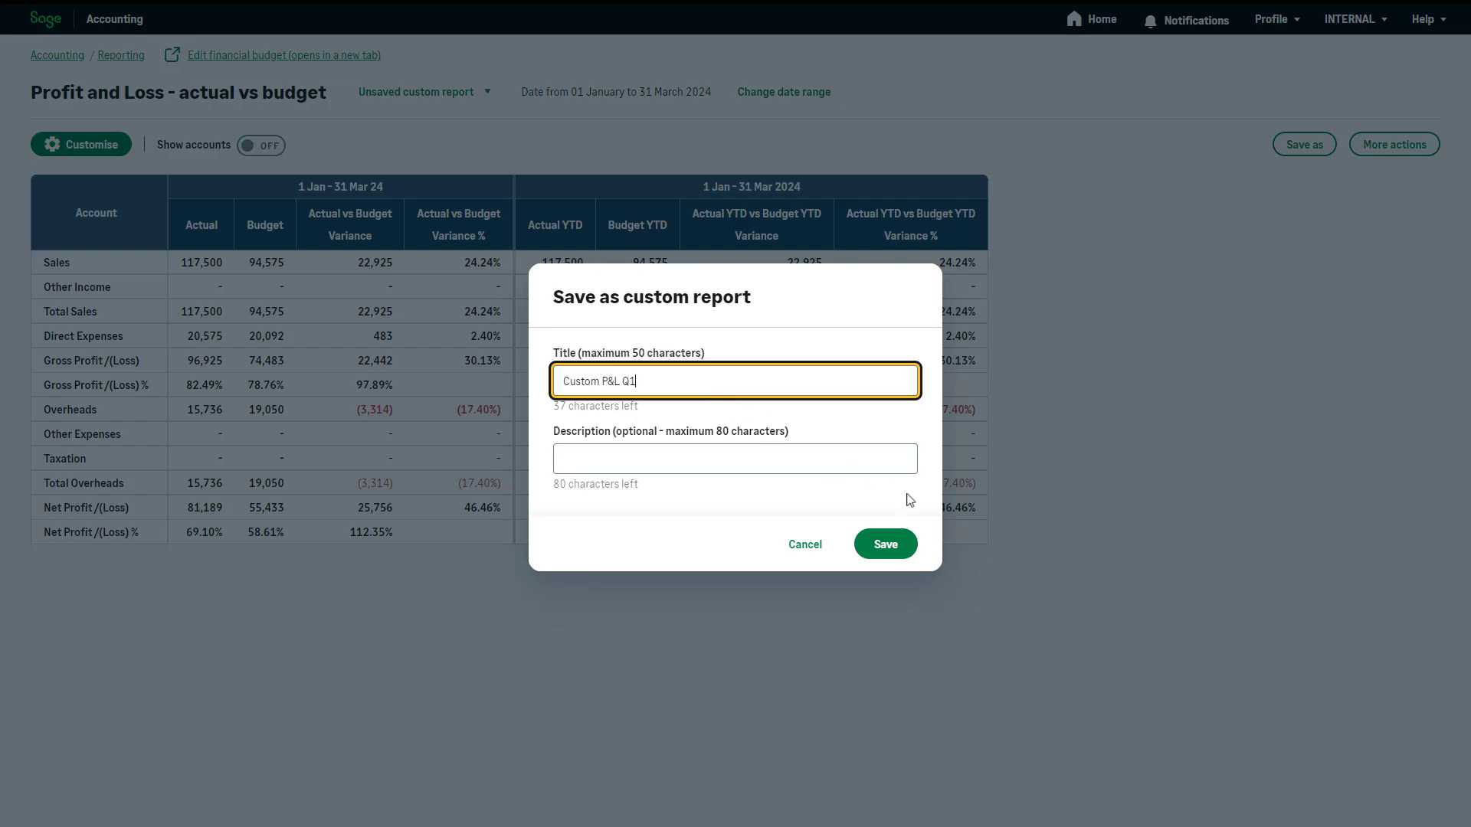
left_click(888, 545)
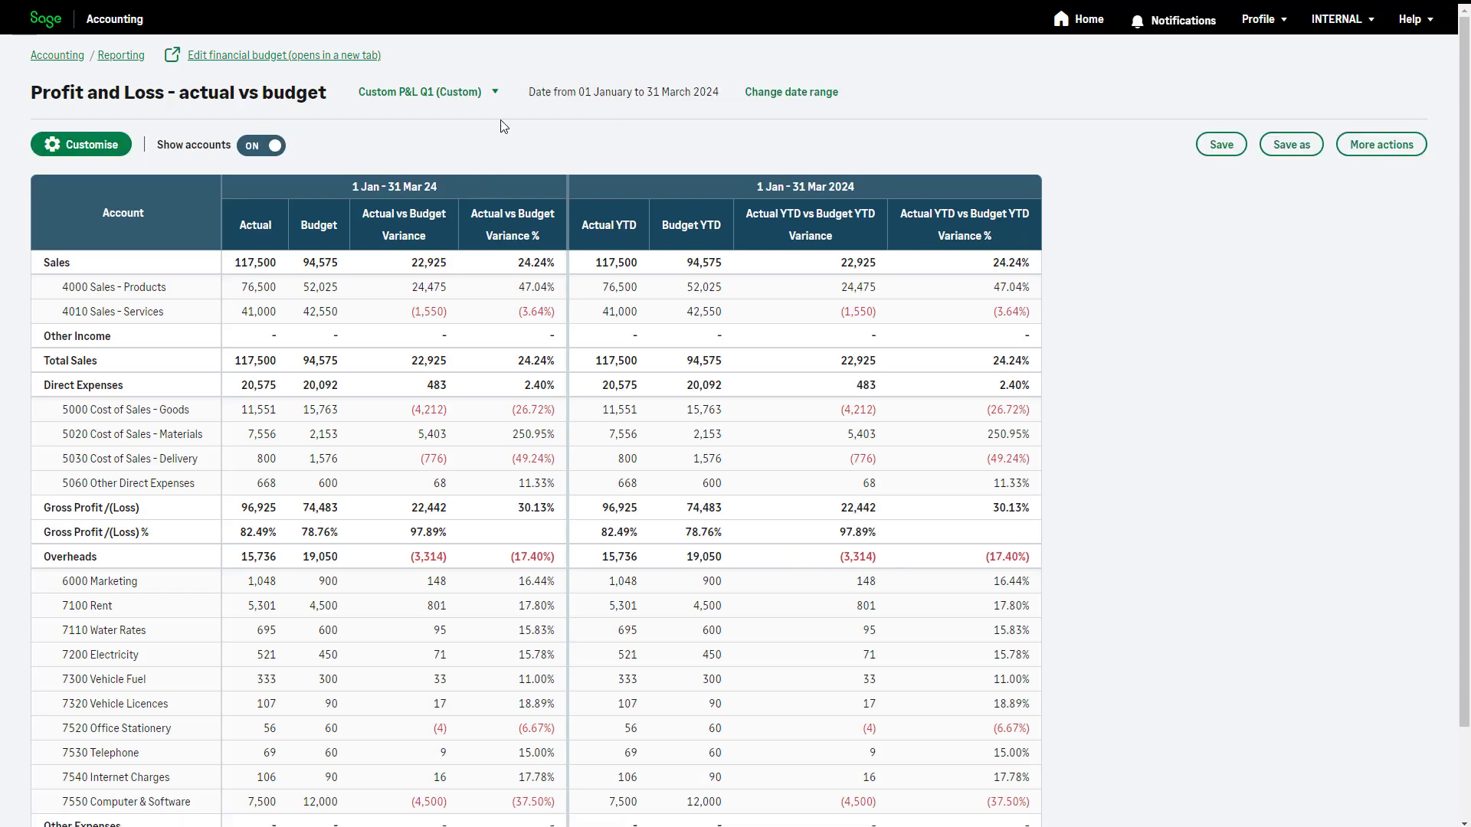
Check the saved custom reports list, then return to the All Reports overview.
left_click(506, 93)
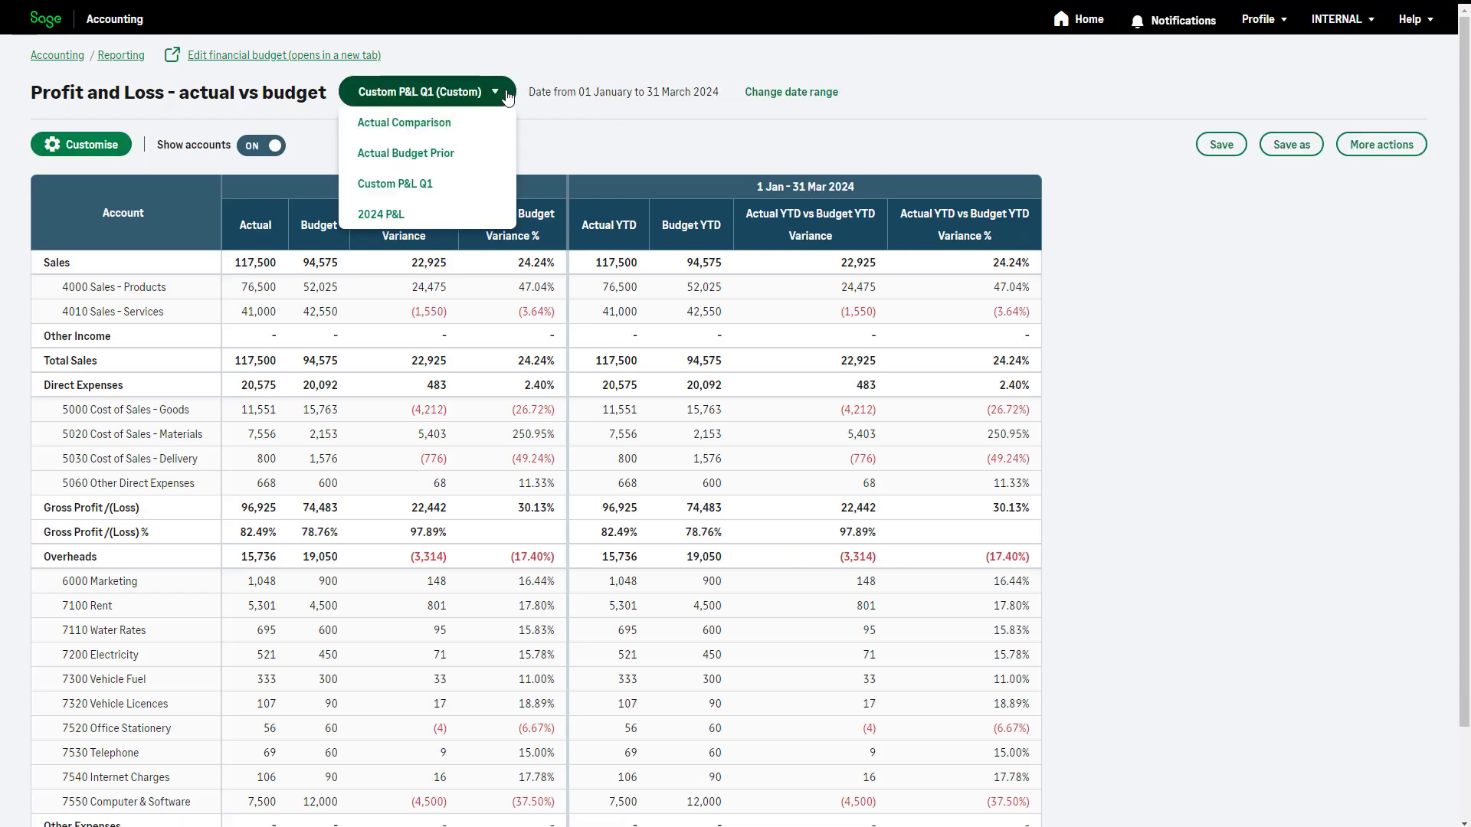
left_click(500, 192)
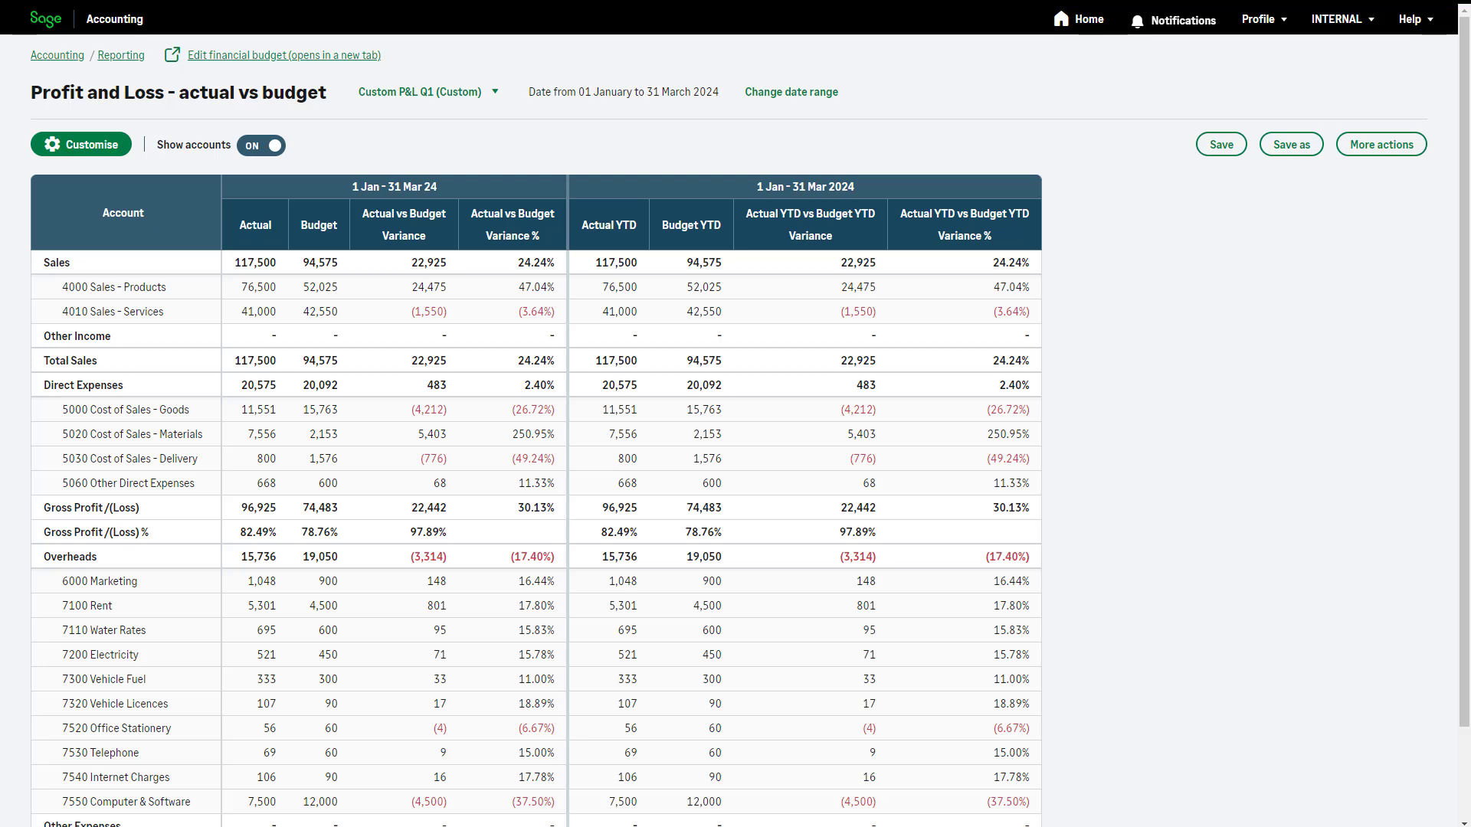
left_click(129, 60)
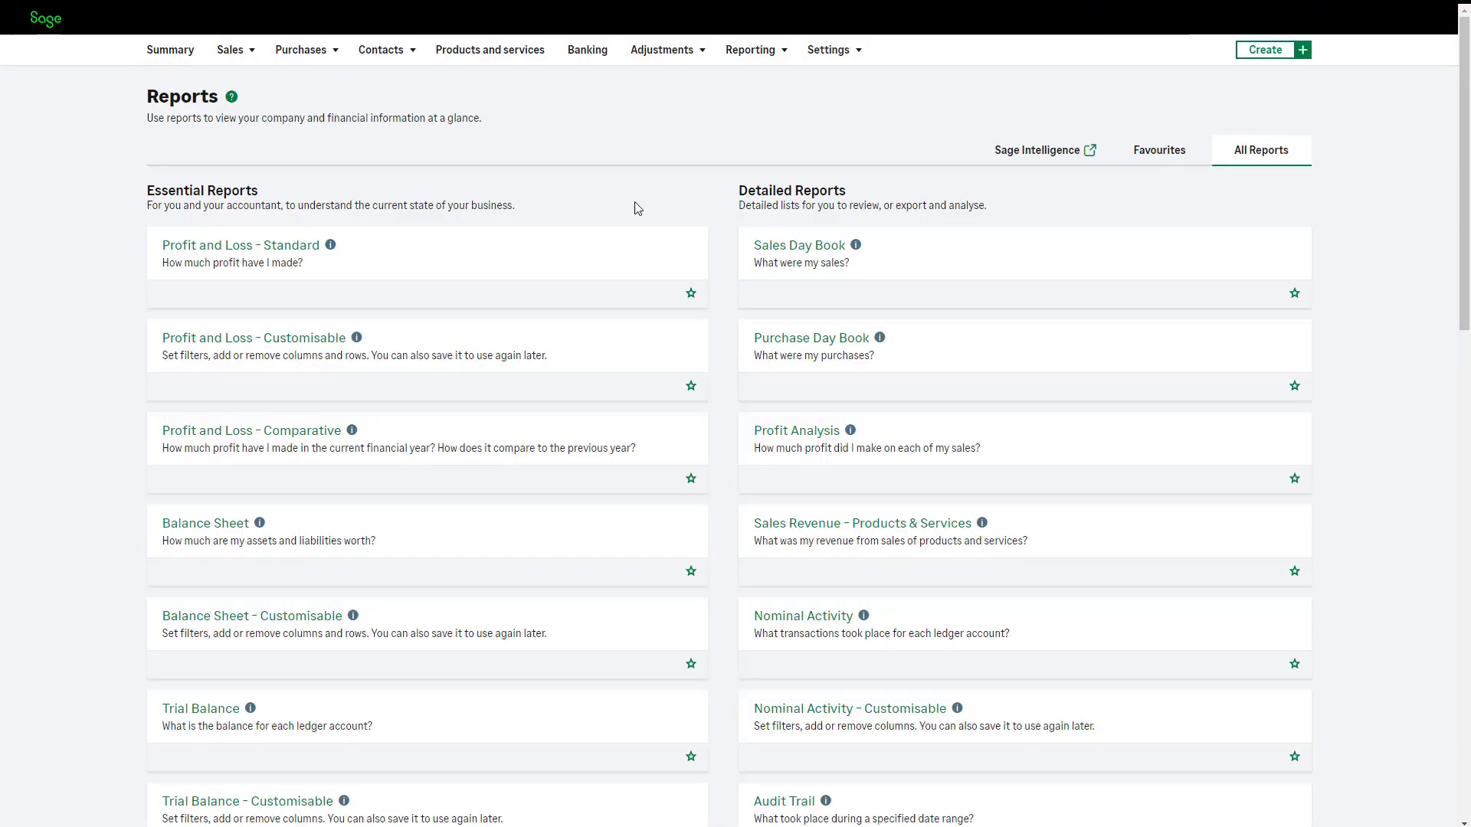
Open the Annual financial budget report for 1 January–31 December 2024 and check its budget periods.
scroll(510, 446, "down", 12)
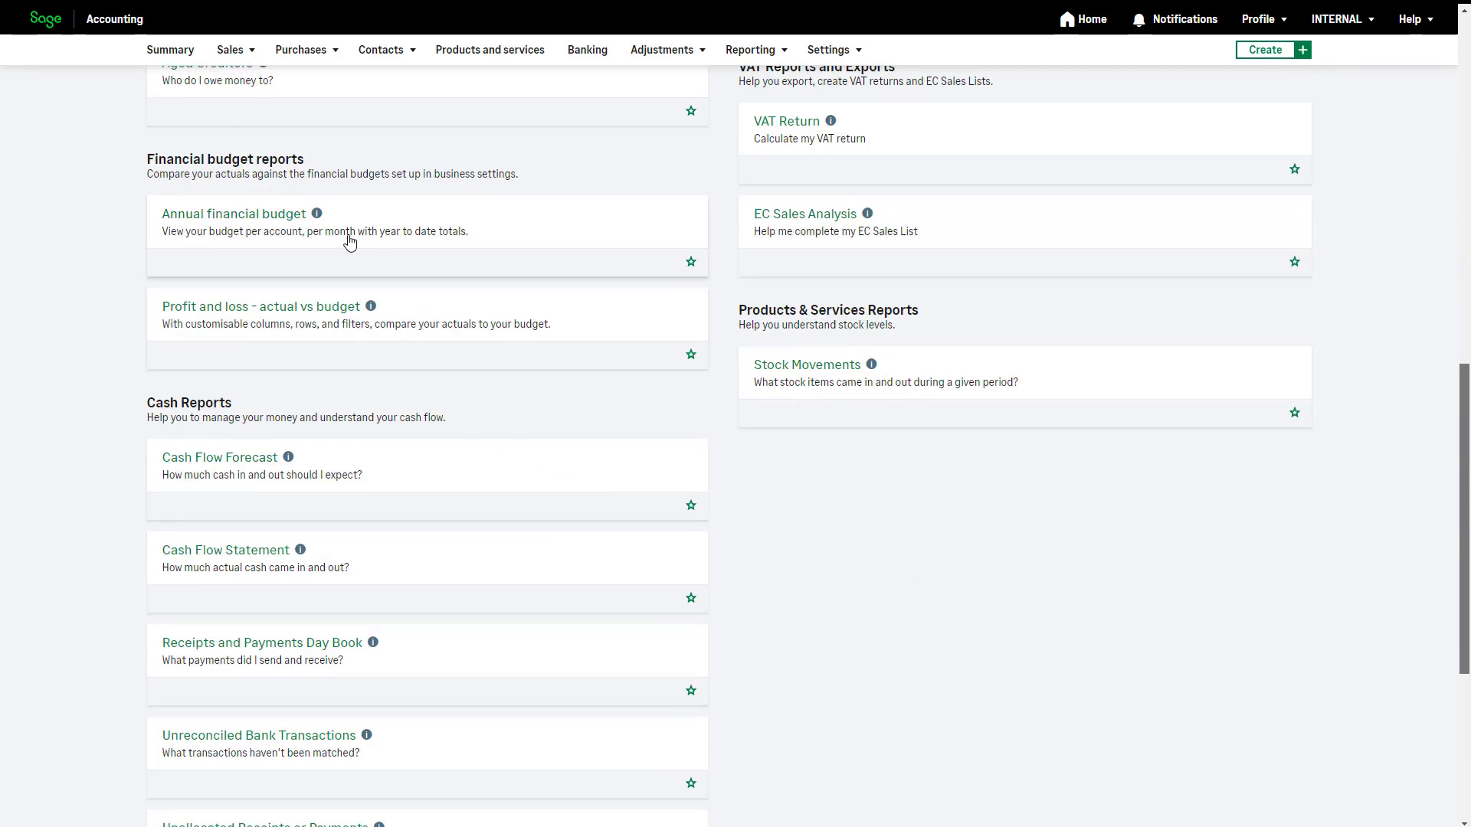
left_click(349, 239)
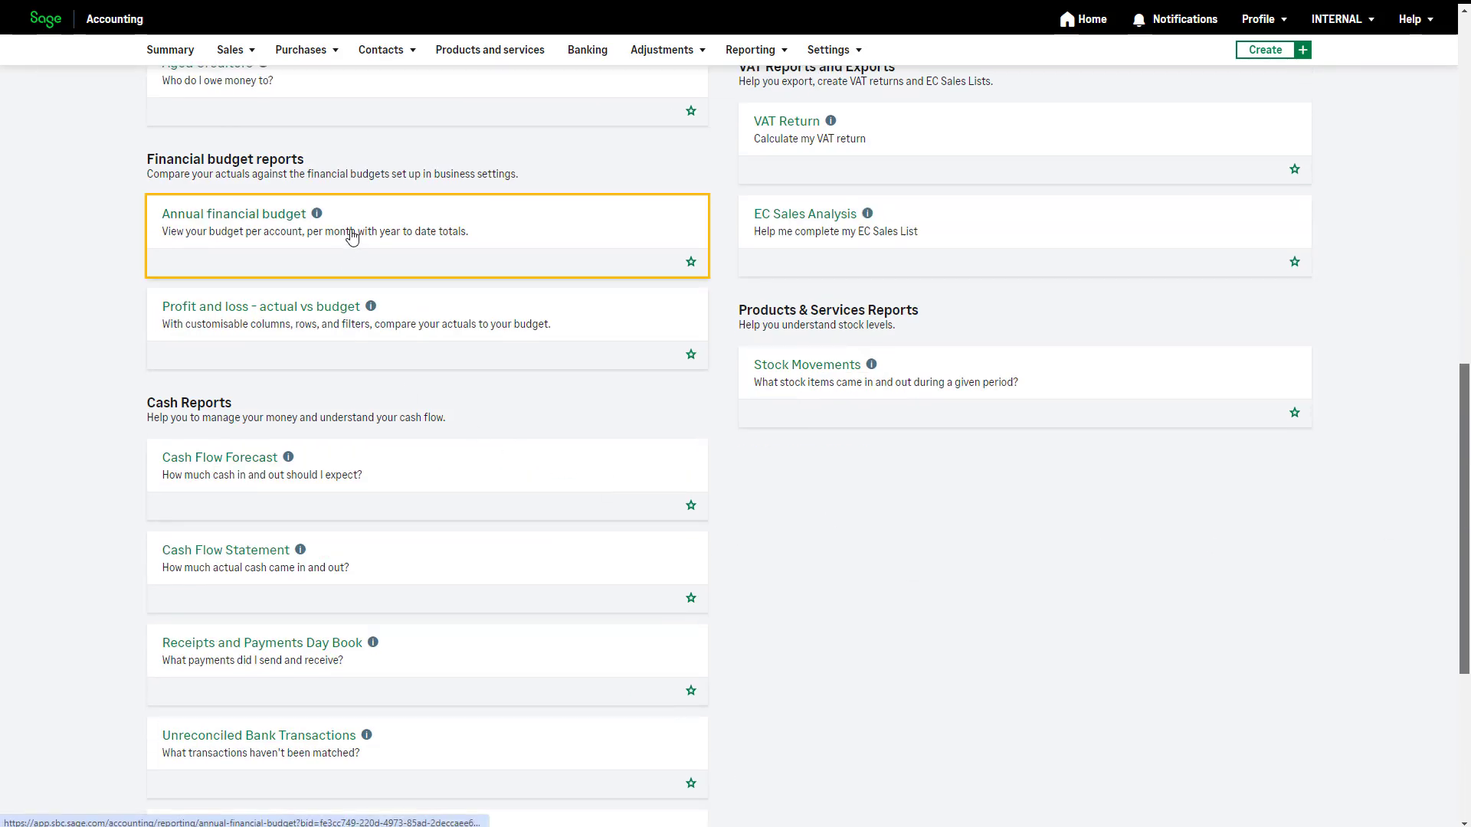
left_click(1422, 113)
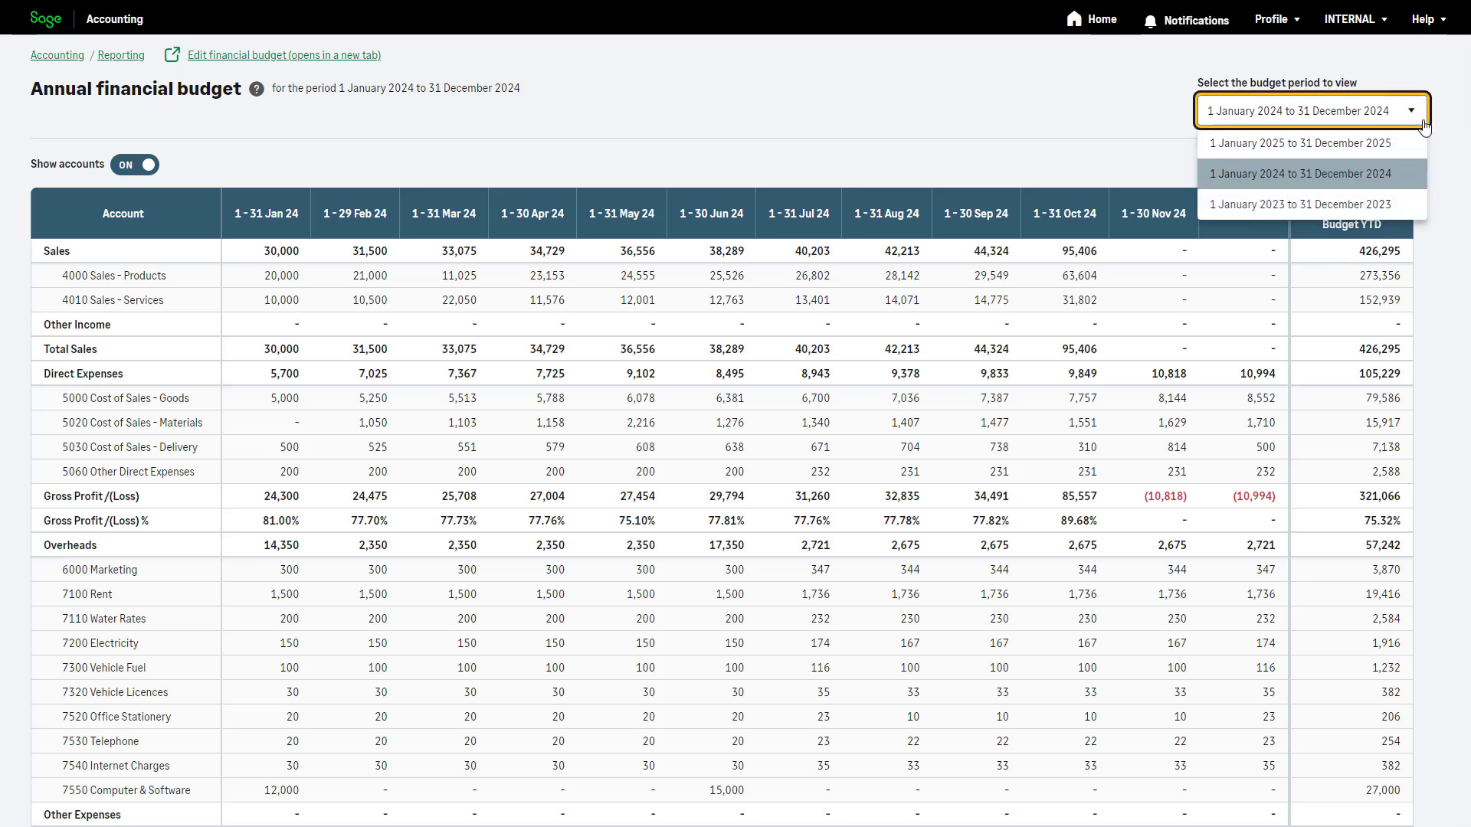
left_click(1459, 261)
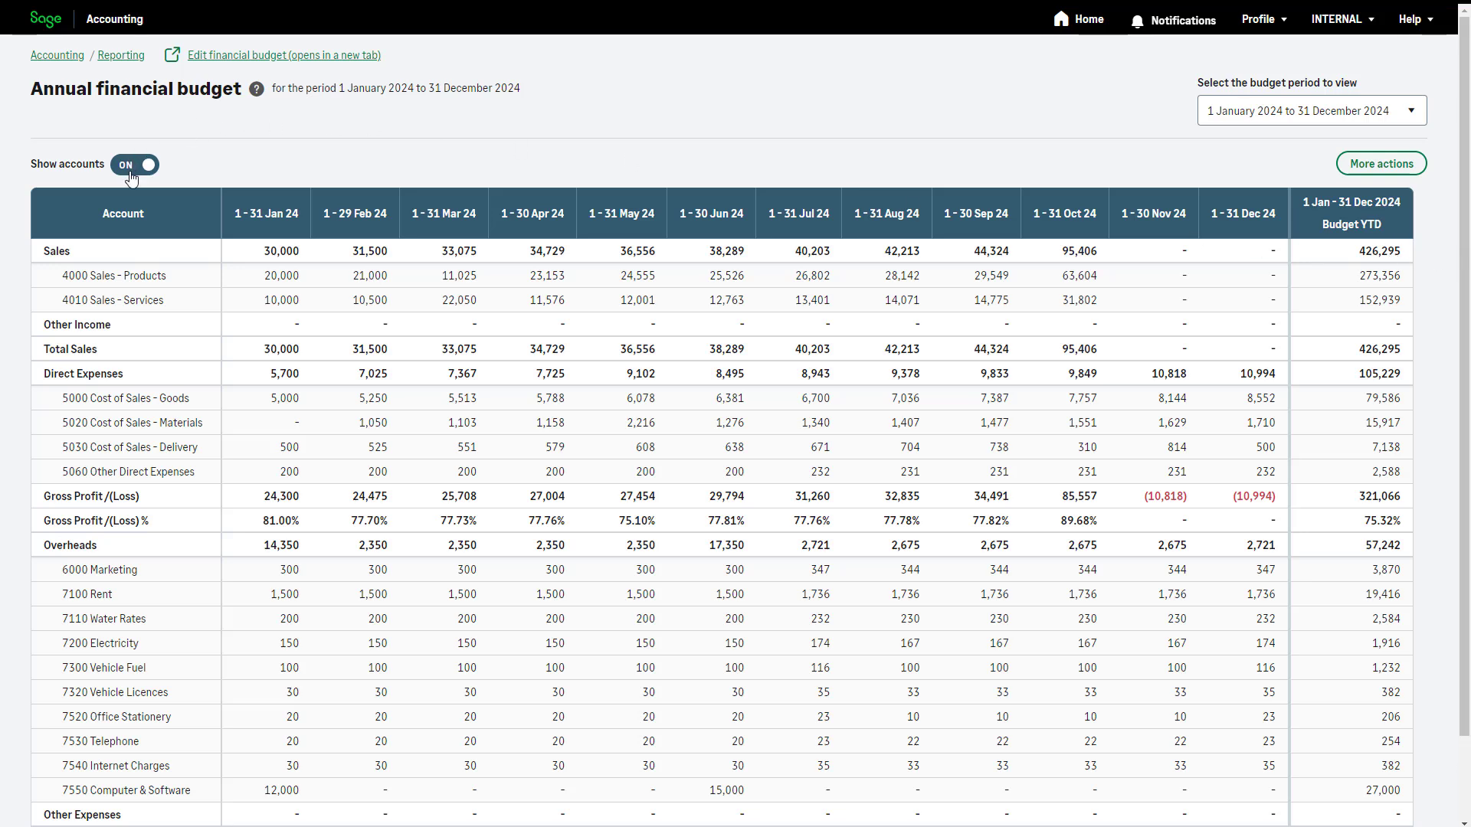
left_click(132, 170)
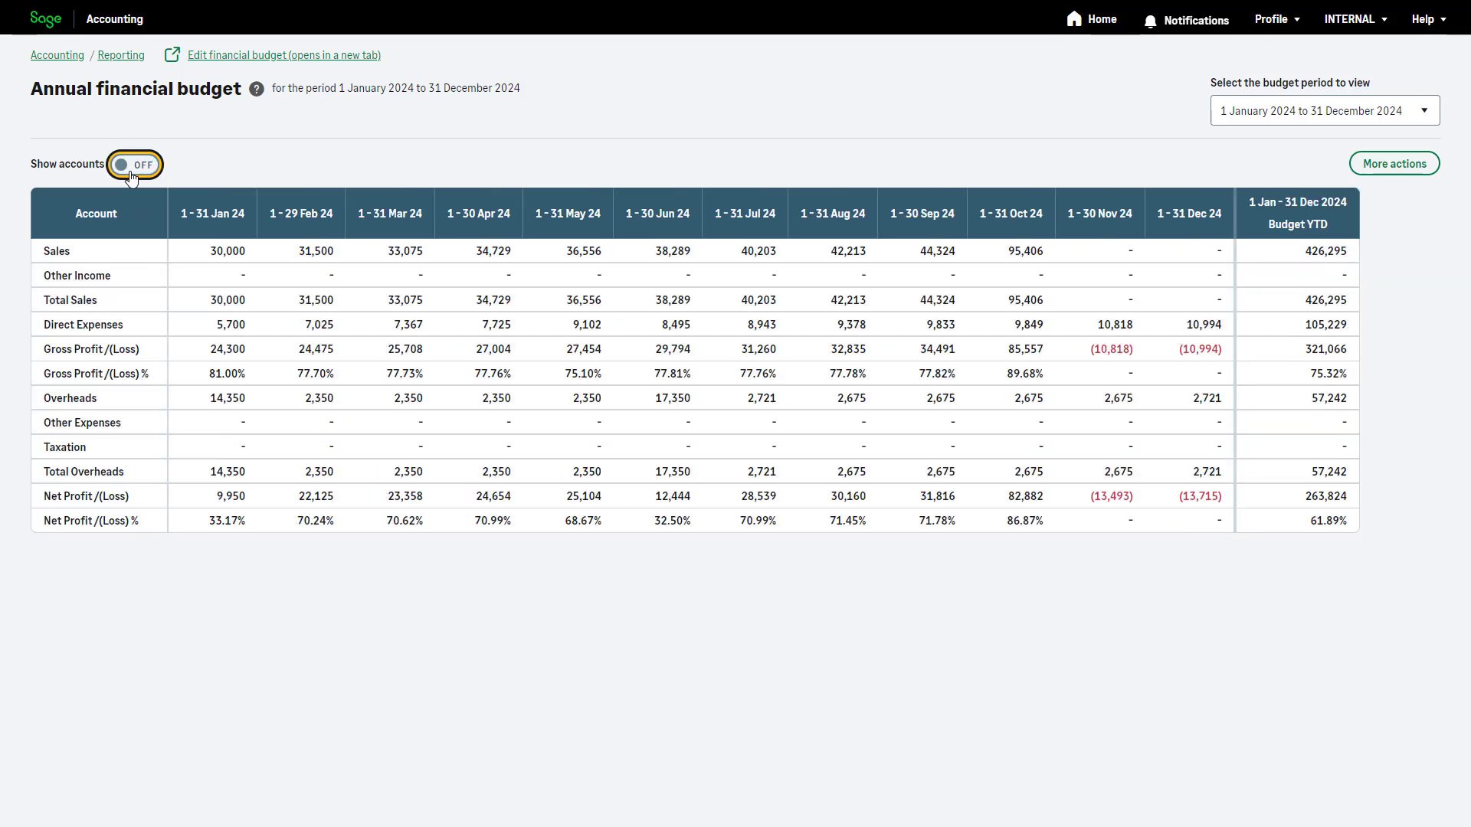
left_click(132, 170)
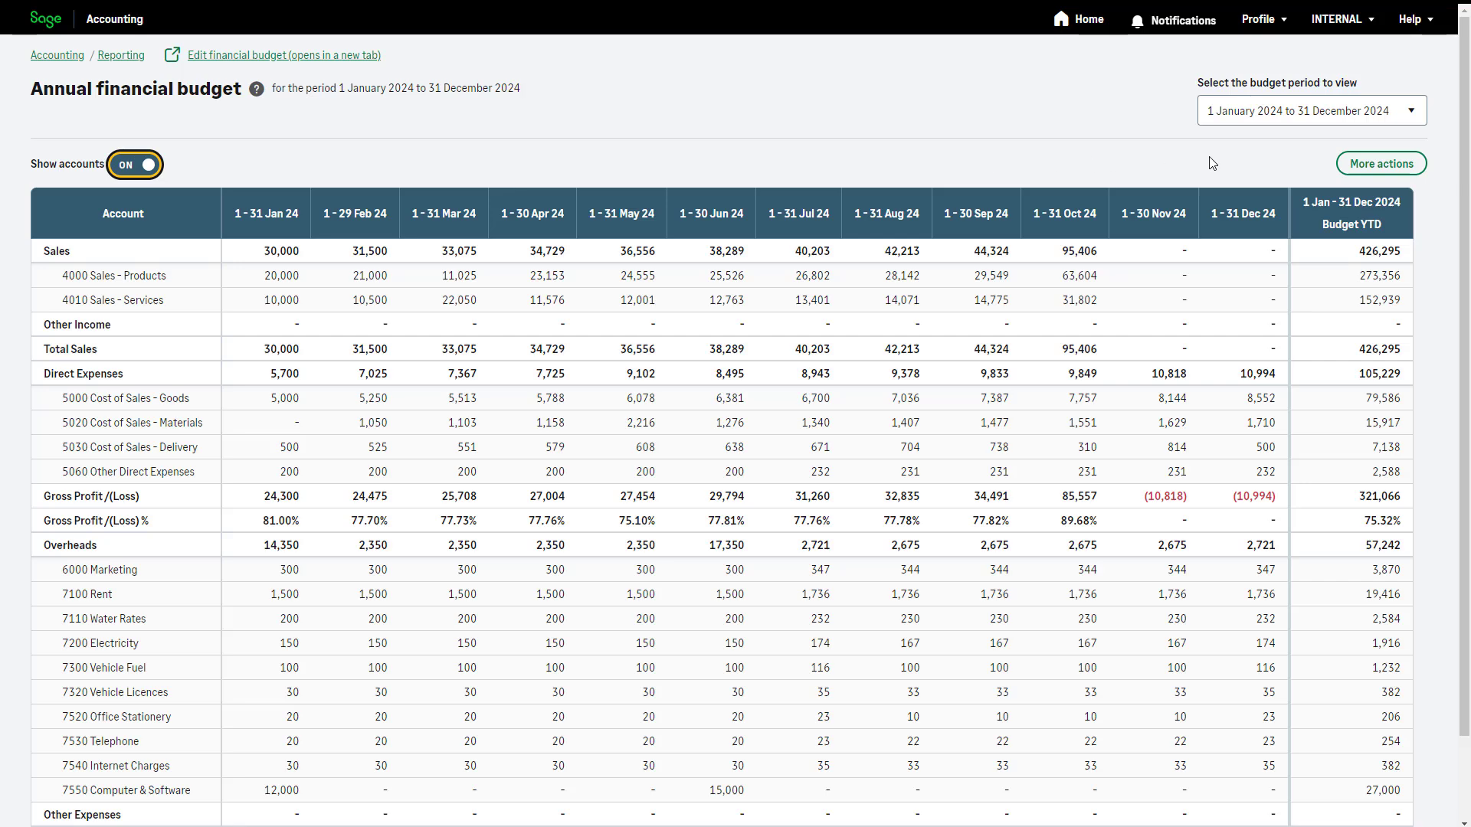
left_click(1394, 163)
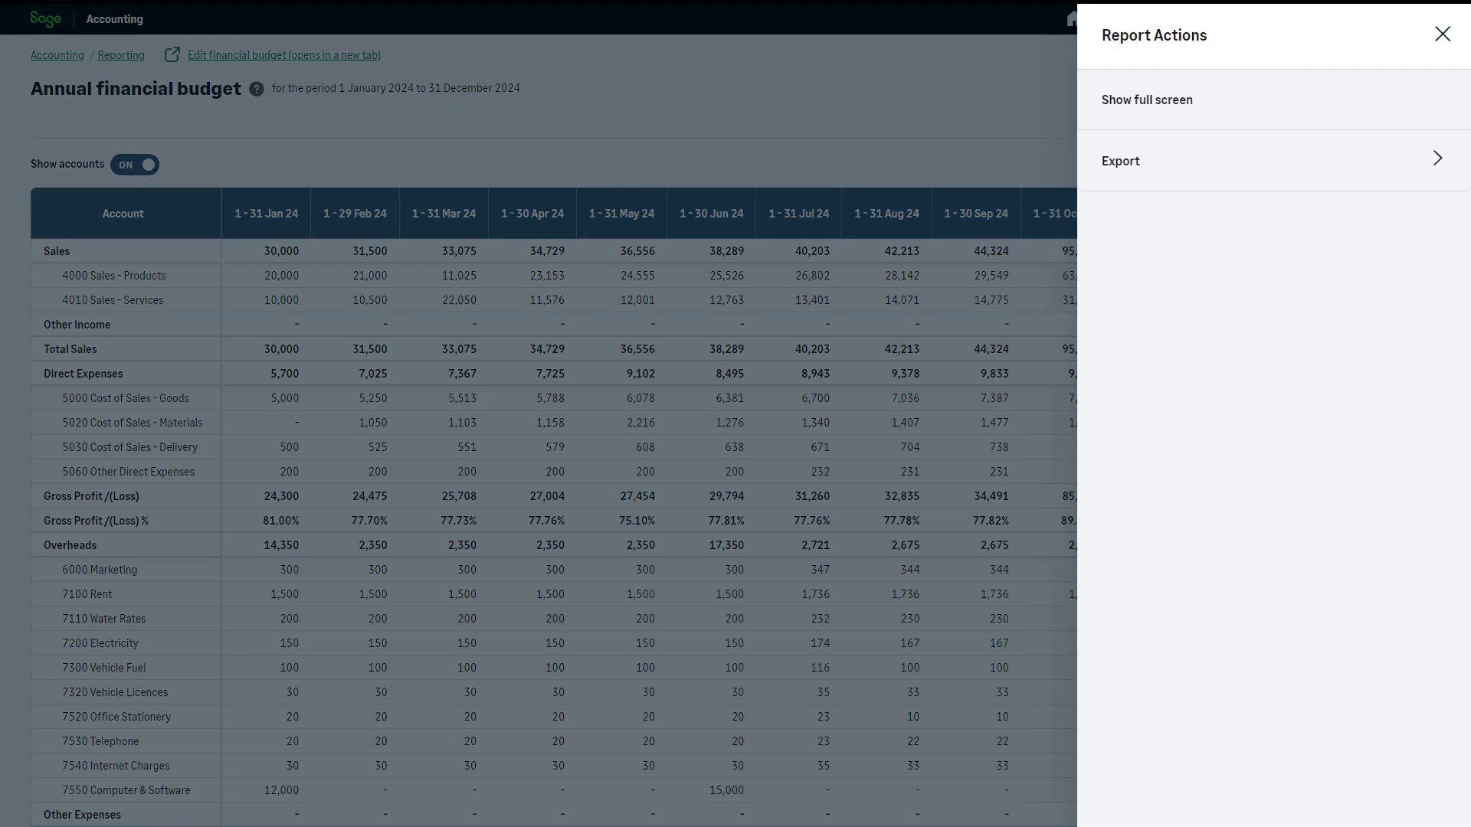
left_click(1418, 167)
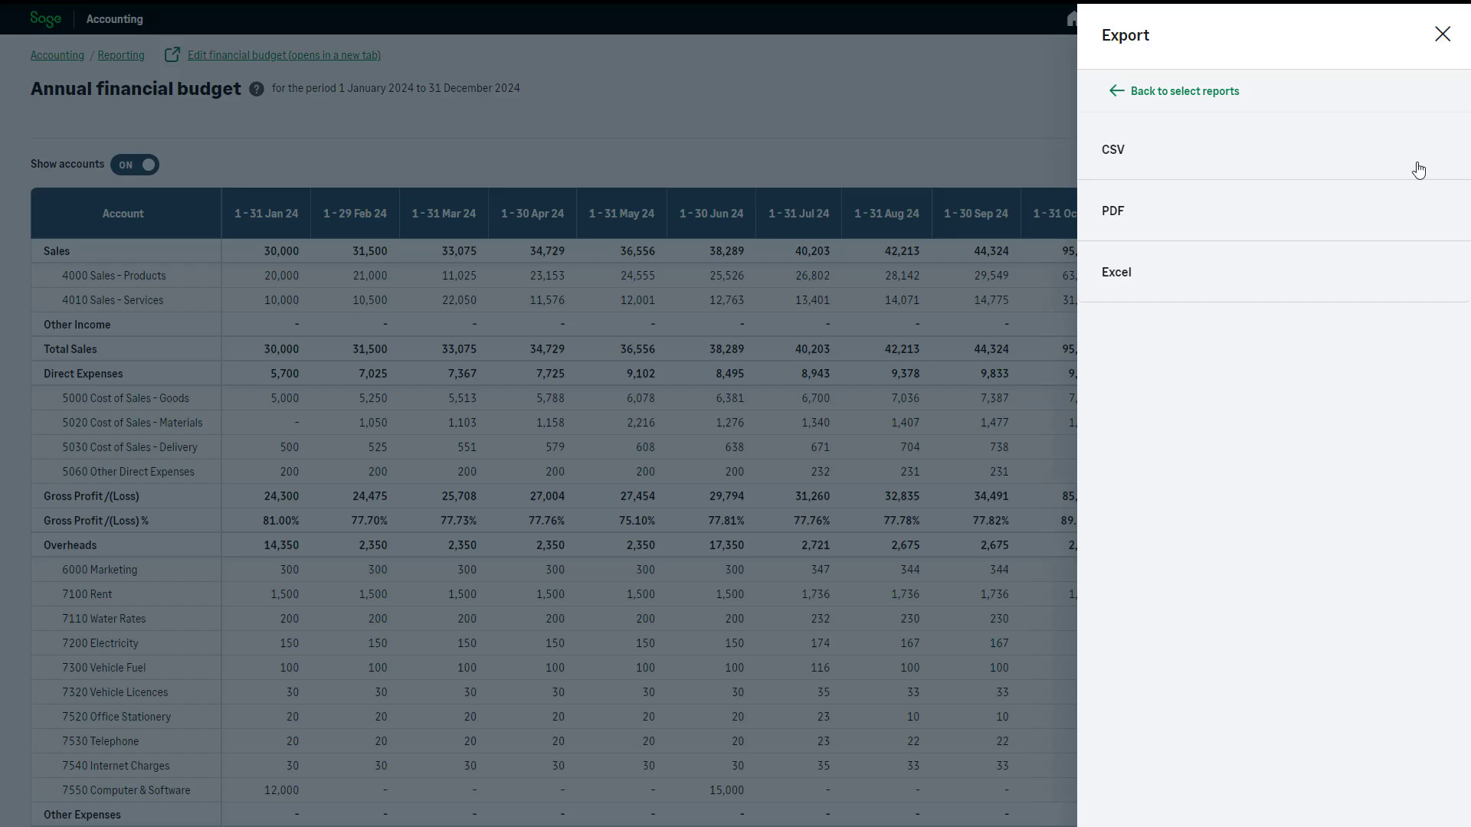
left_click(1202, 107)
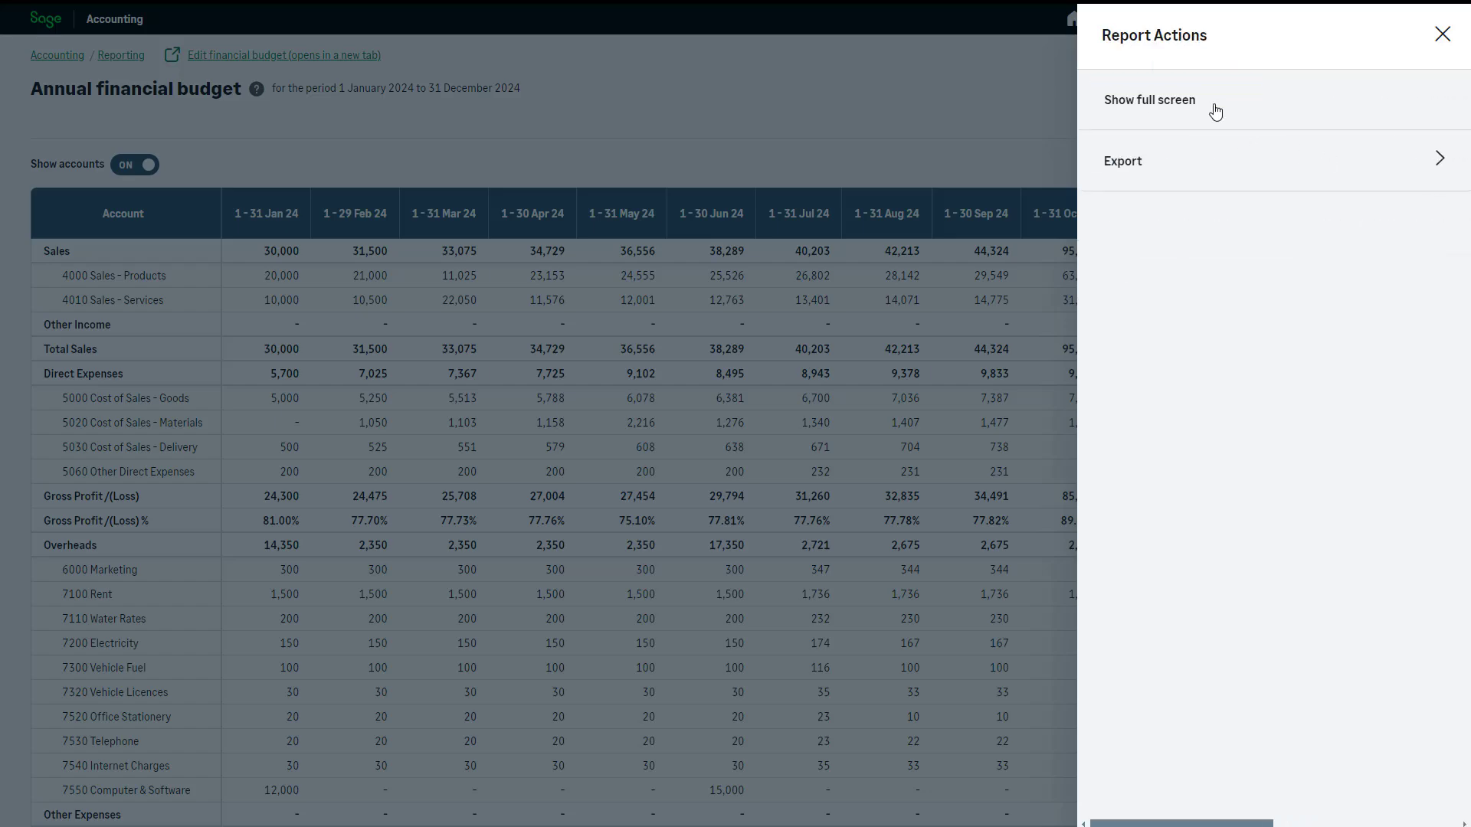
left_click(1442, 35)
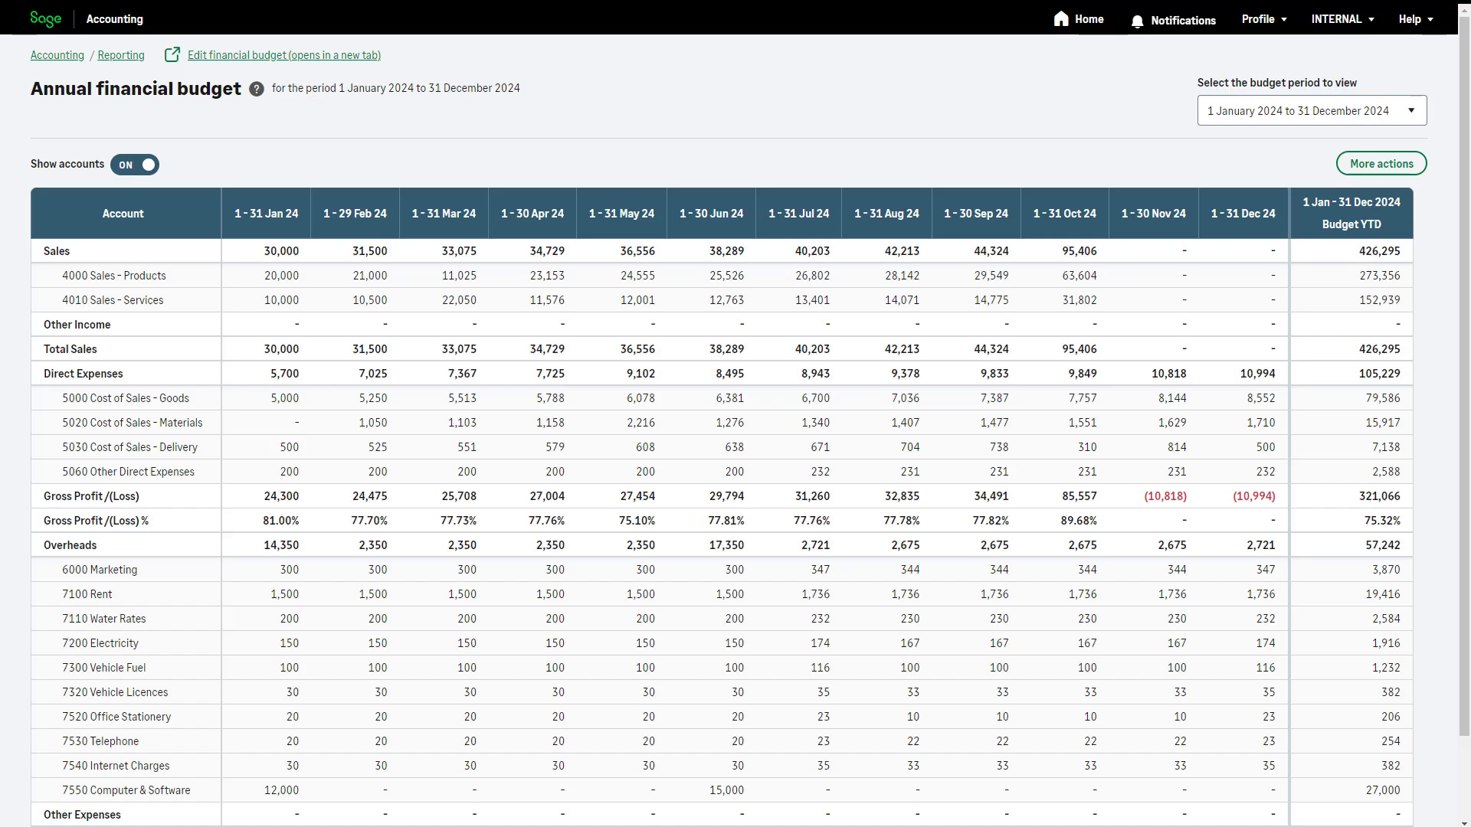